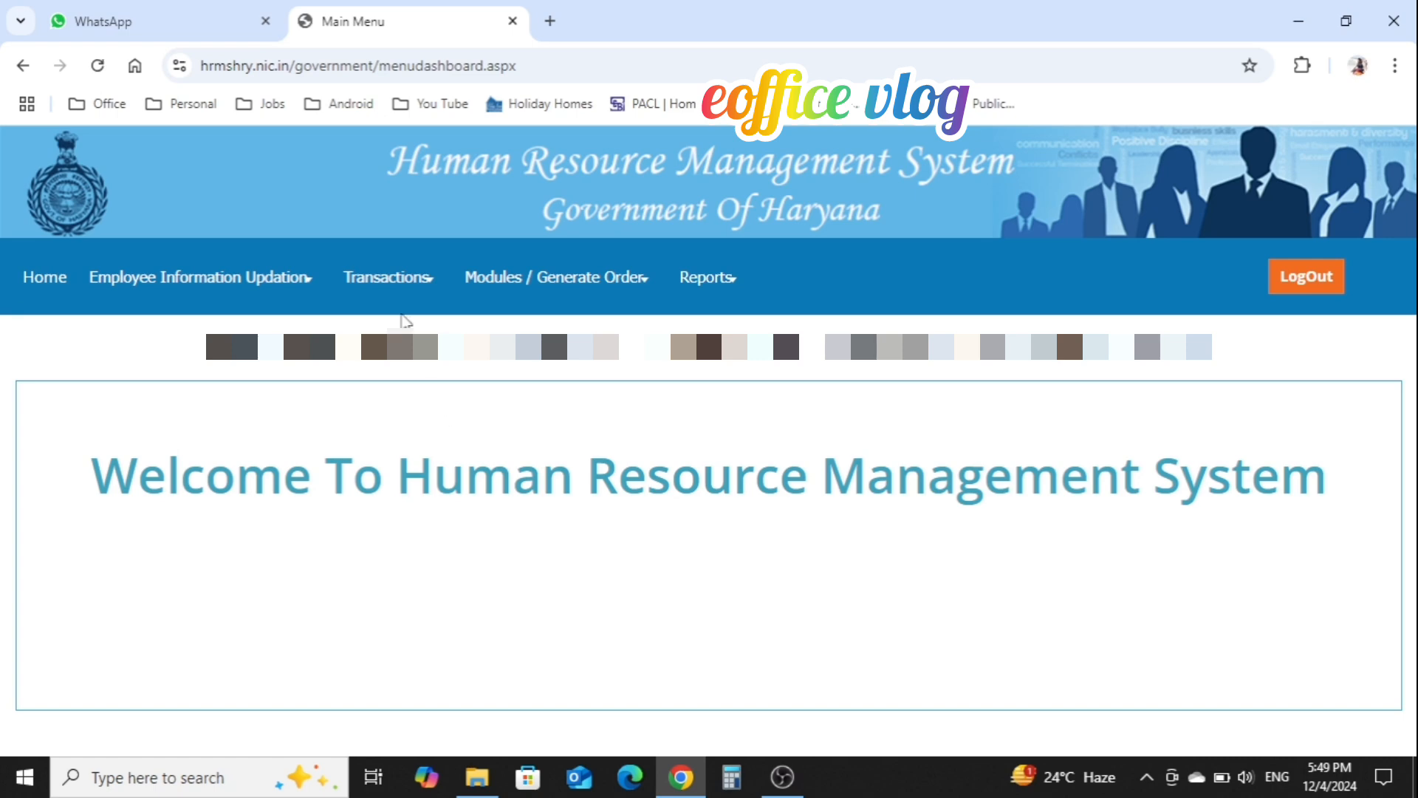
# - Open the second pending employee record under Employee Basic Information Updation for editing and save its Employee Details section
pyautogui.moveTo(403, 296)
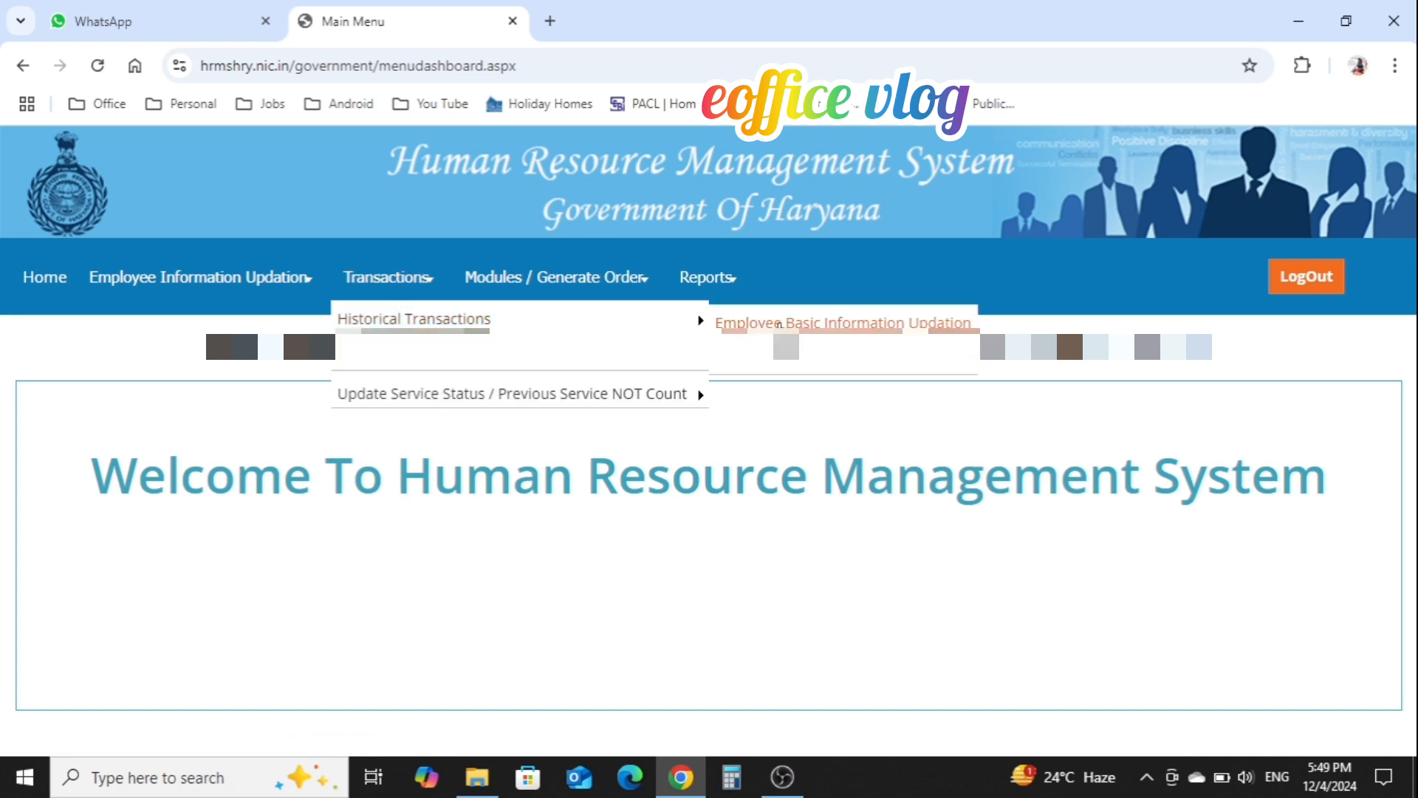
pyautogui.click(854, 325)
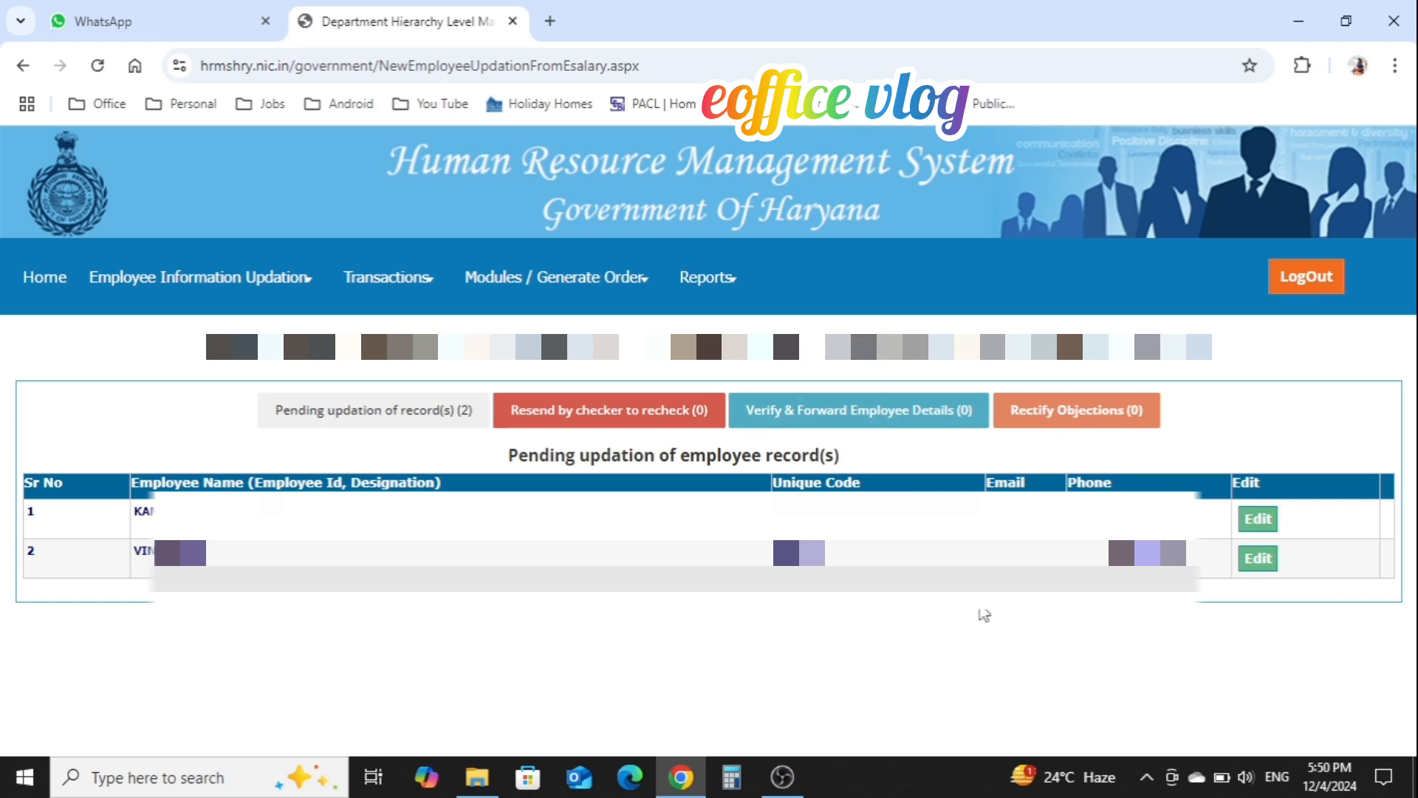
pyautogui.click(1257, 559)
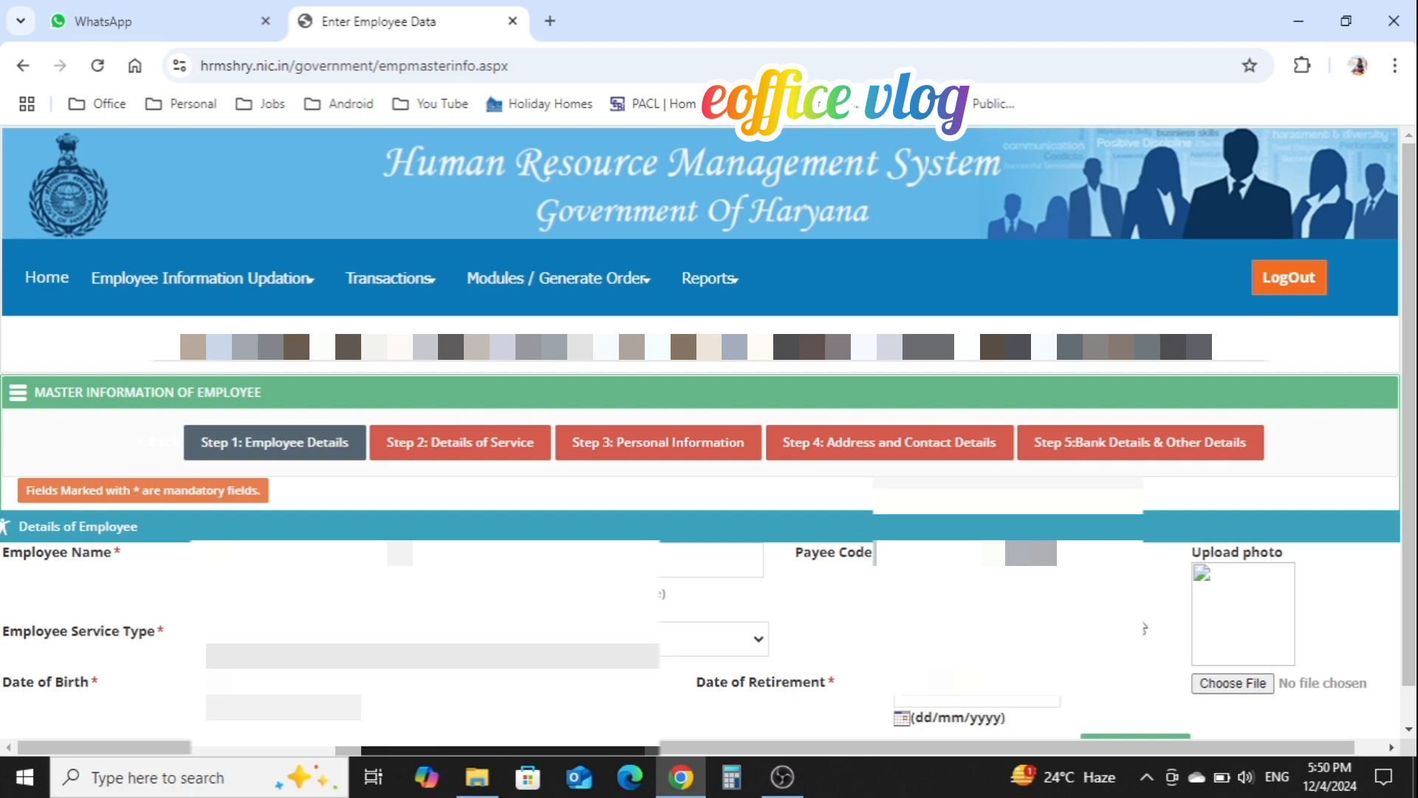
pyautogui.scroll(-1, 1144, 628)
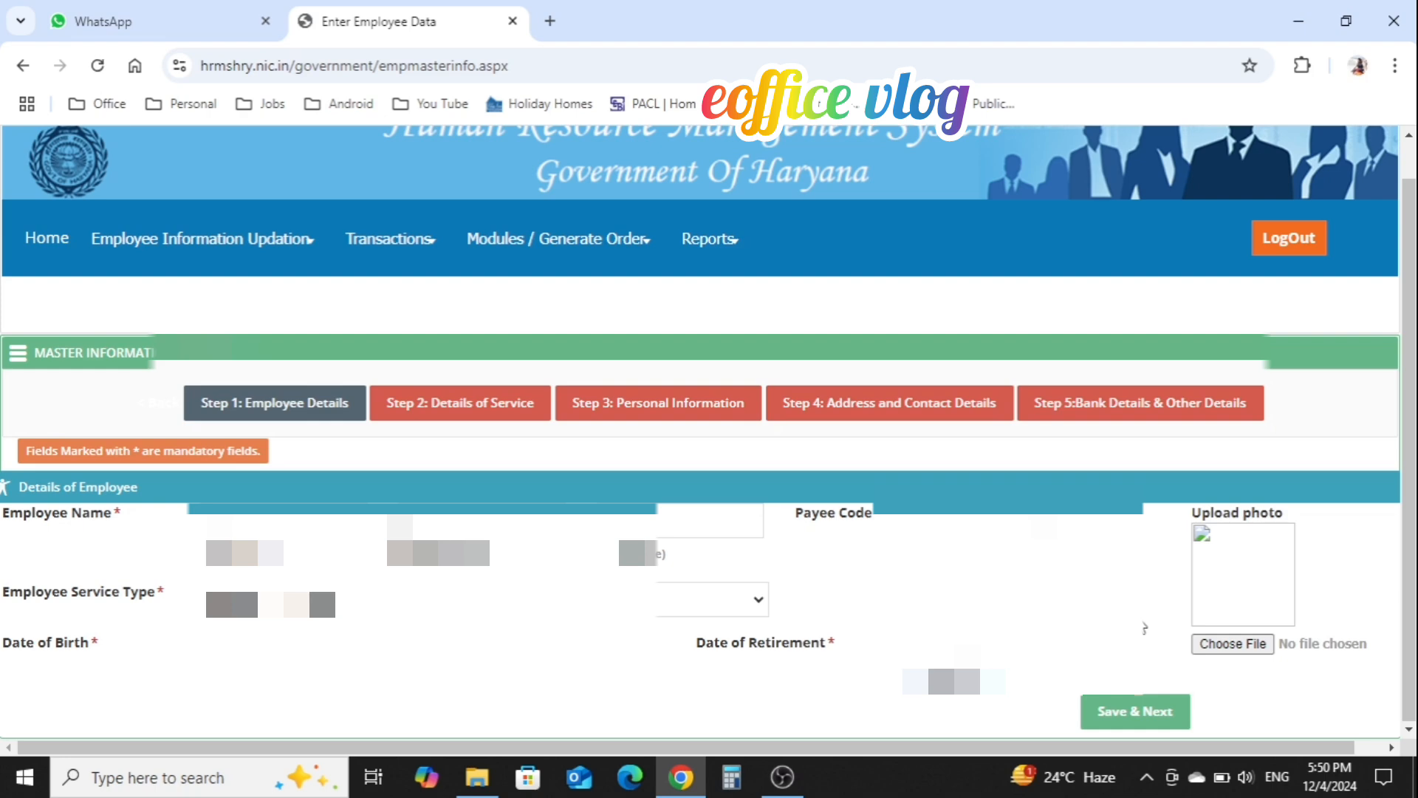
pyautogui.click(1138, 713)
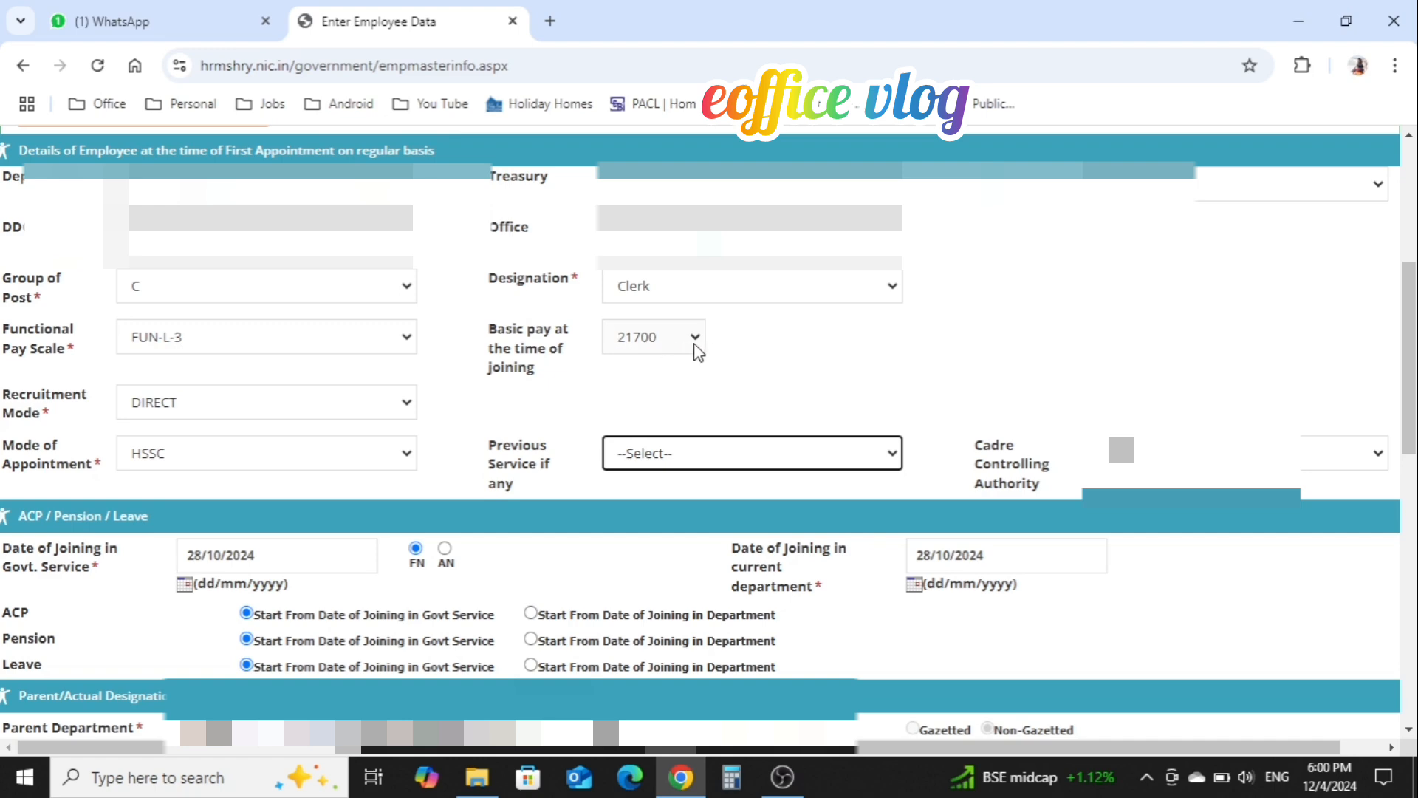
# - Review the first-appointment service details, including the Previous Service options and the Payscale choices for the parent designation
pyautogui.click(726, 347)
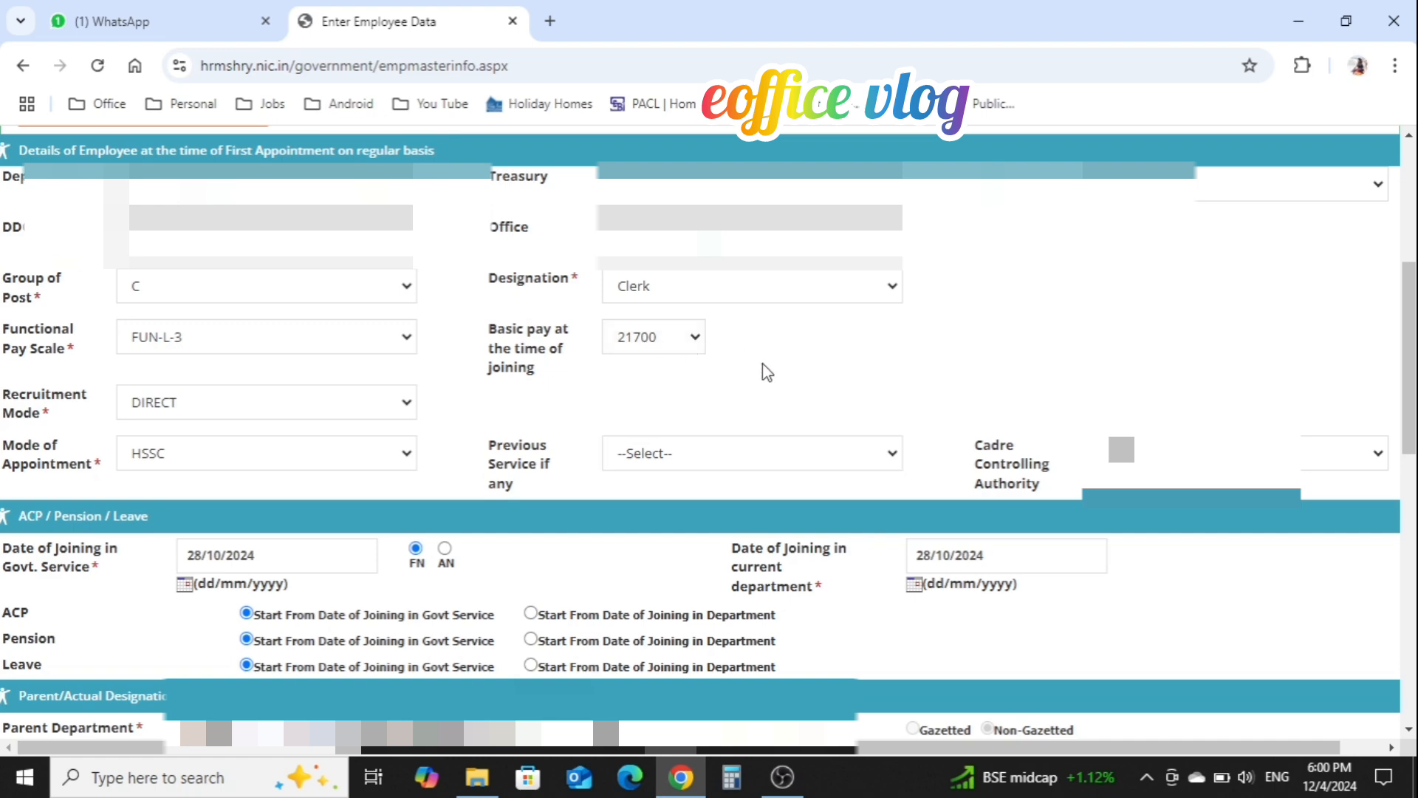
pyautogui.moveTo(813, 437); pyautogui.dragTo(788, 463)
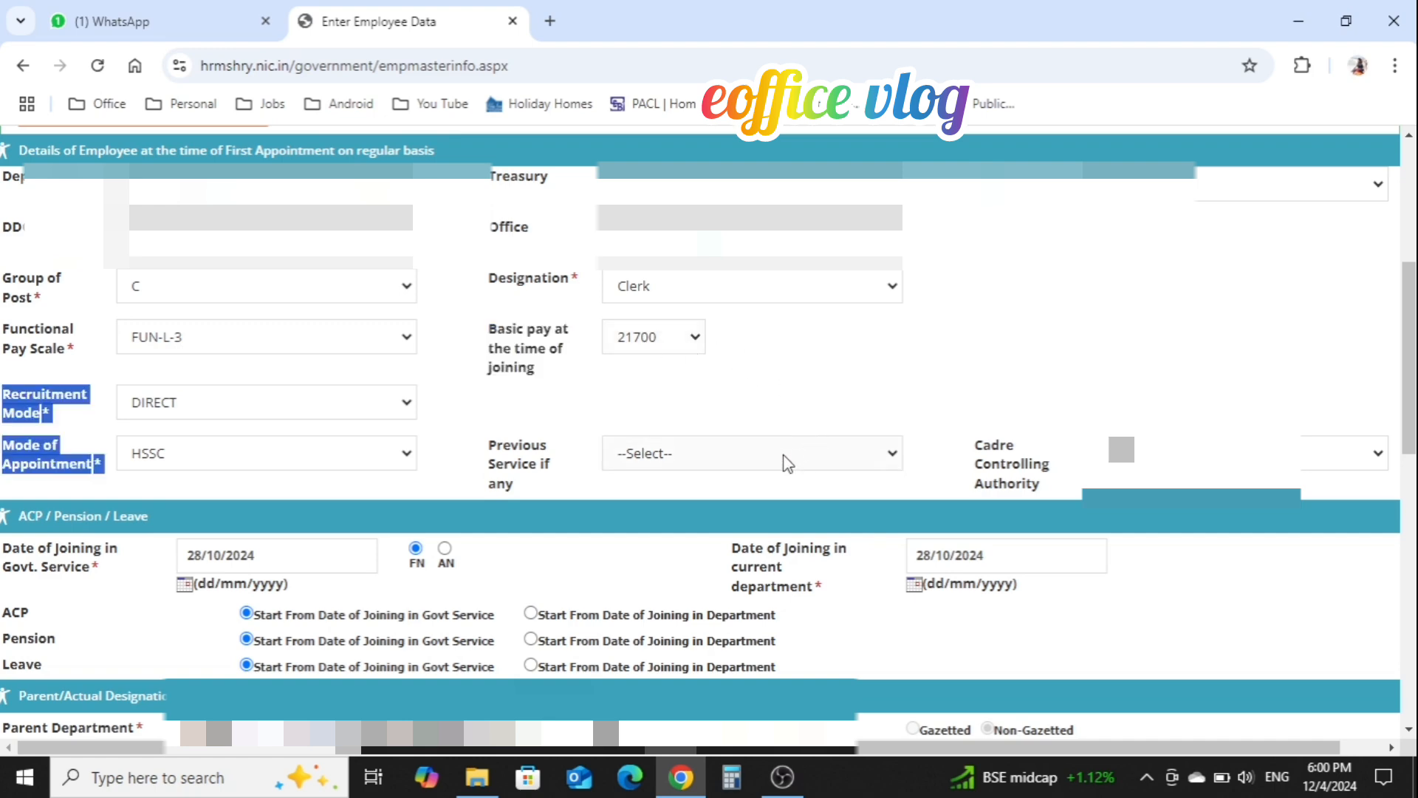
pyautogui.click(787, 463)
pyautogui.click(787, 463)
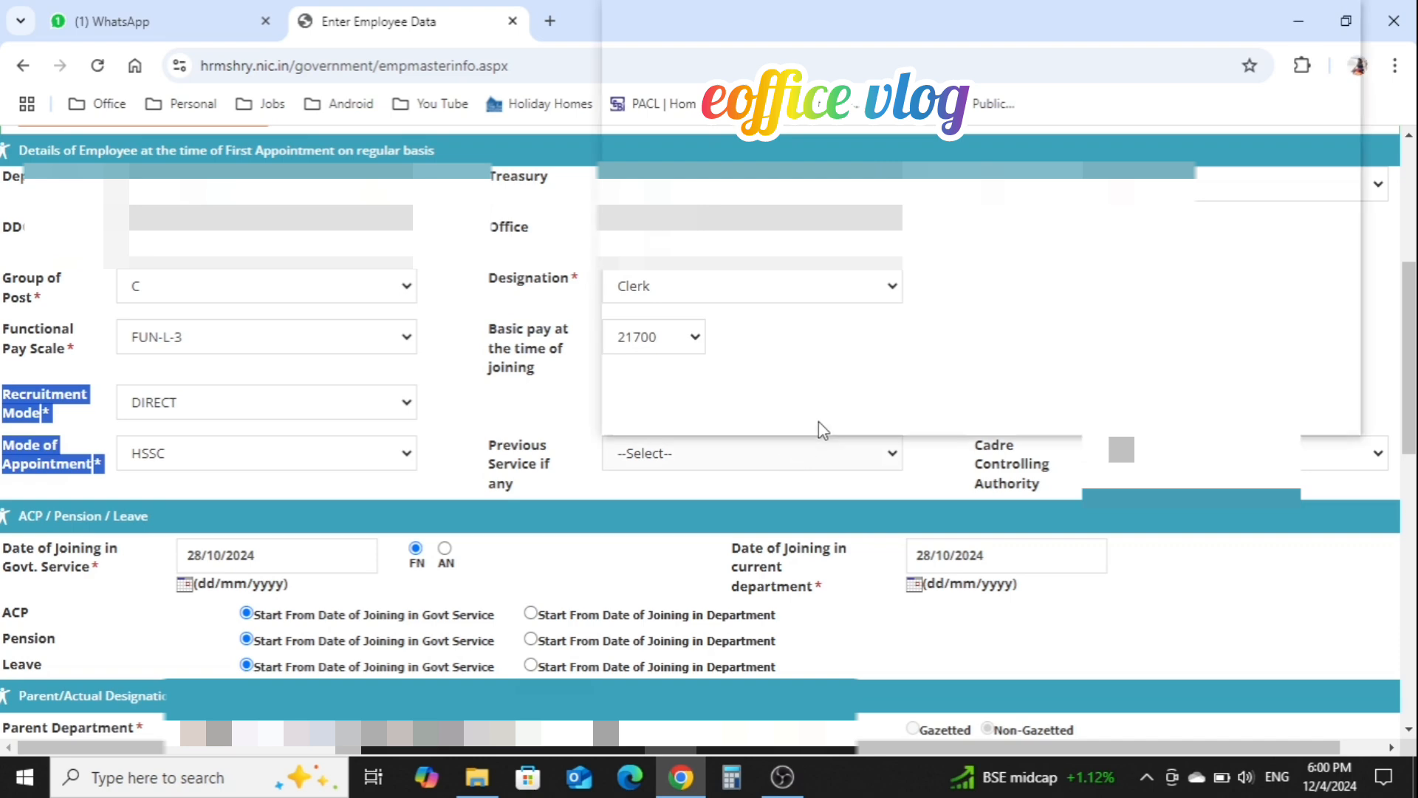
pyautogui.click(887, 386)
pyautogui.click(886, 386)
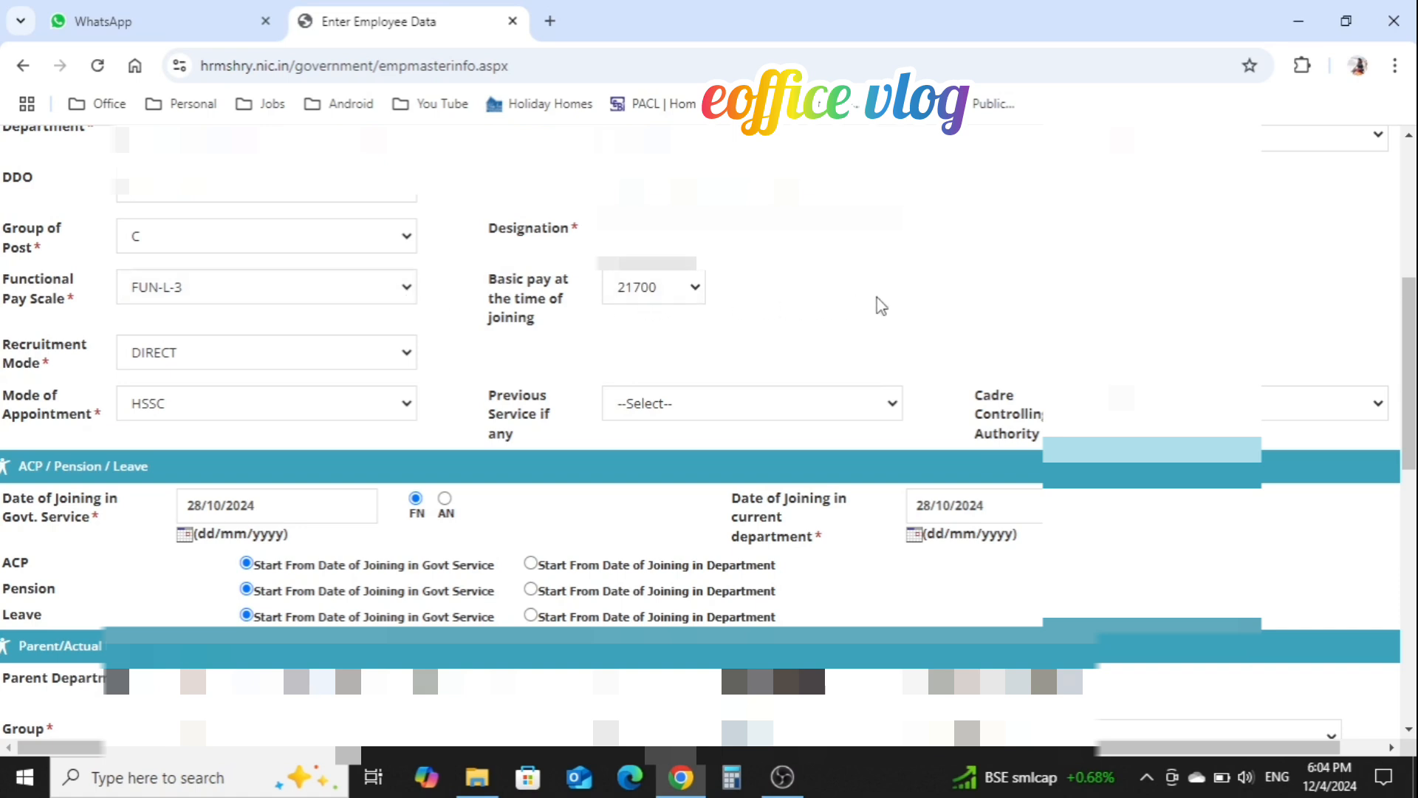
pyautogui.scroll(-5, 879, 303)
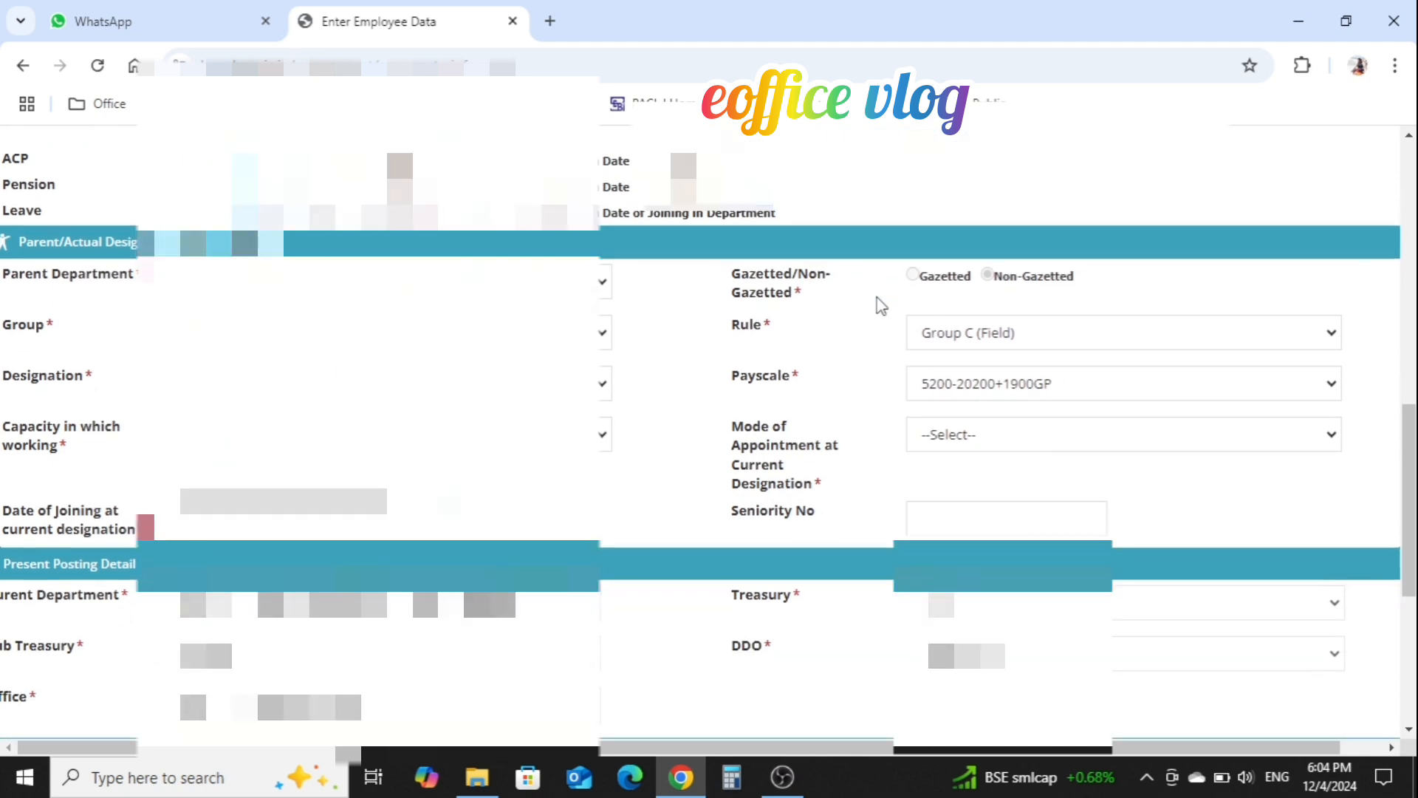
pyautogui.click(1082, 384)
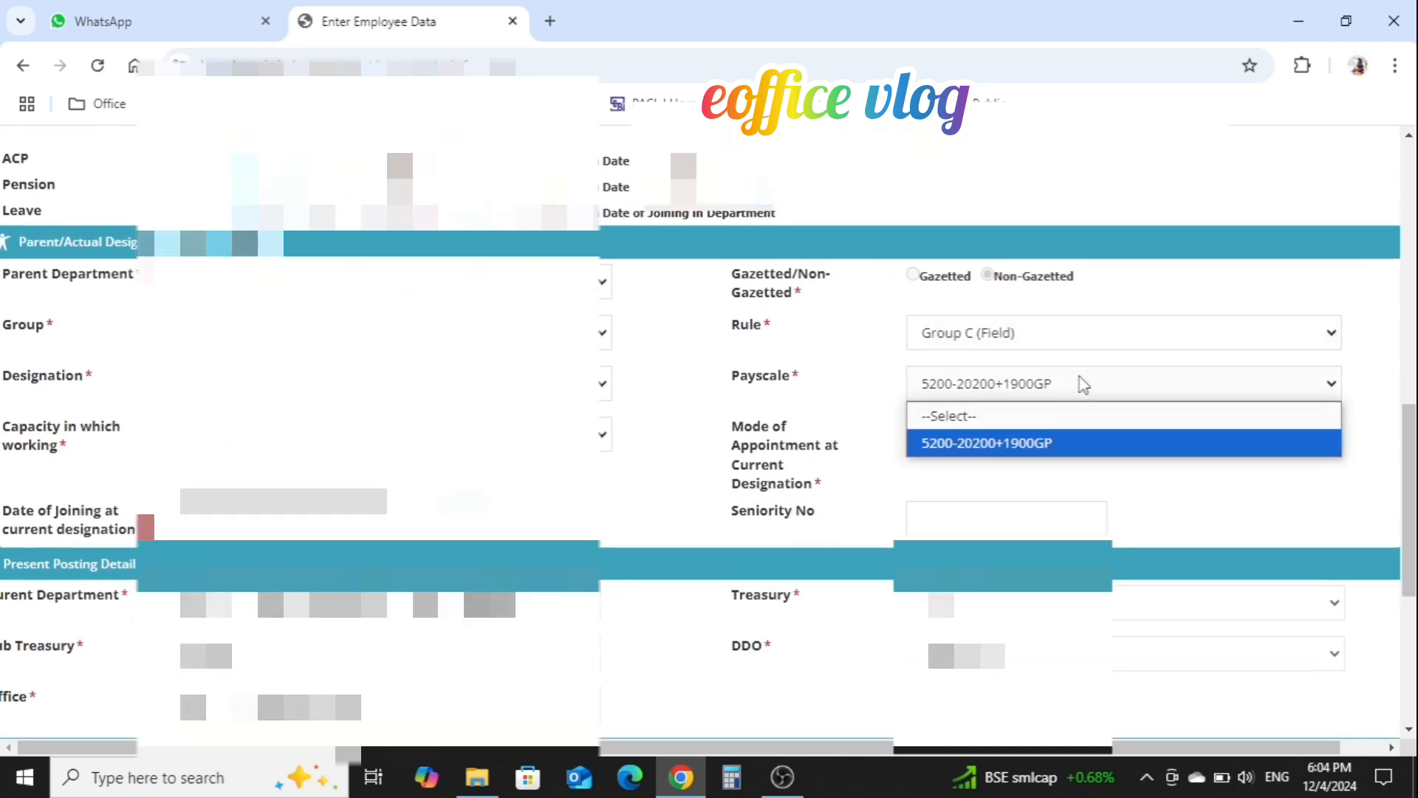
pyautogui.click(1082, 384)
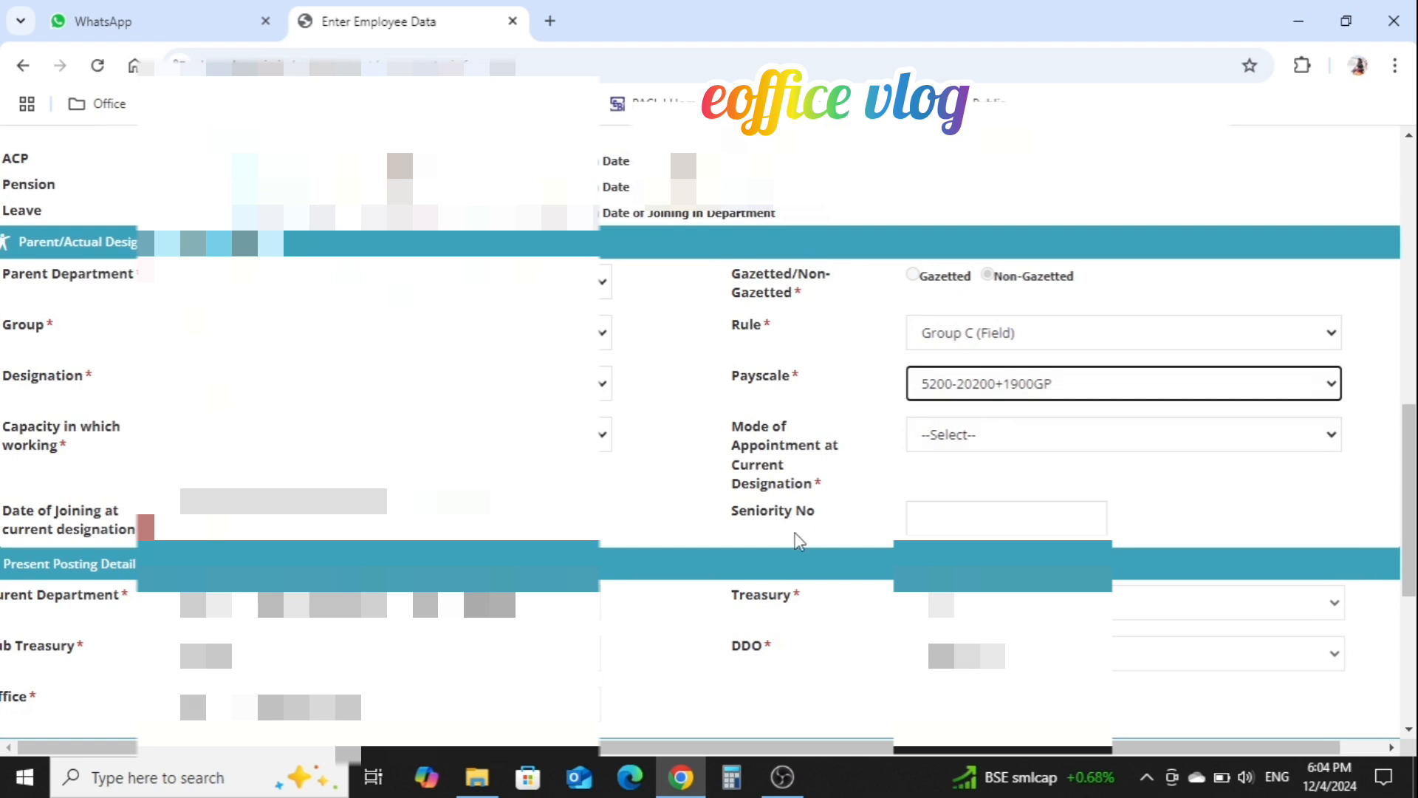
# - Examine the e-post and e-Salary sections, including the Pay Scale options for the post being worked against
pyautogui.scroll(-2, 796, 540)
pyautogui.scroll(-1, 799, 543)
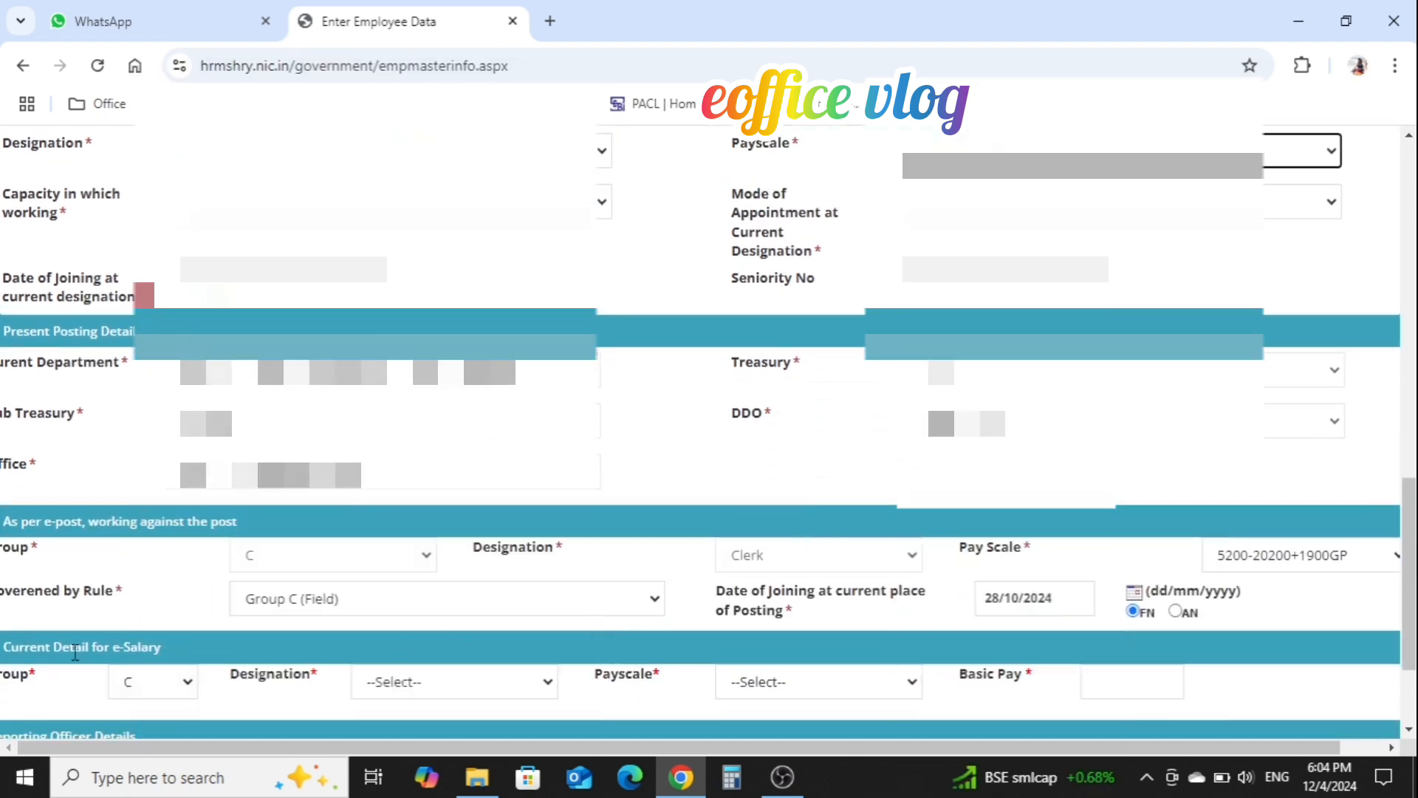
pyautogui.moveTo(114, 650); pyautogui.dragTo(164, 653)
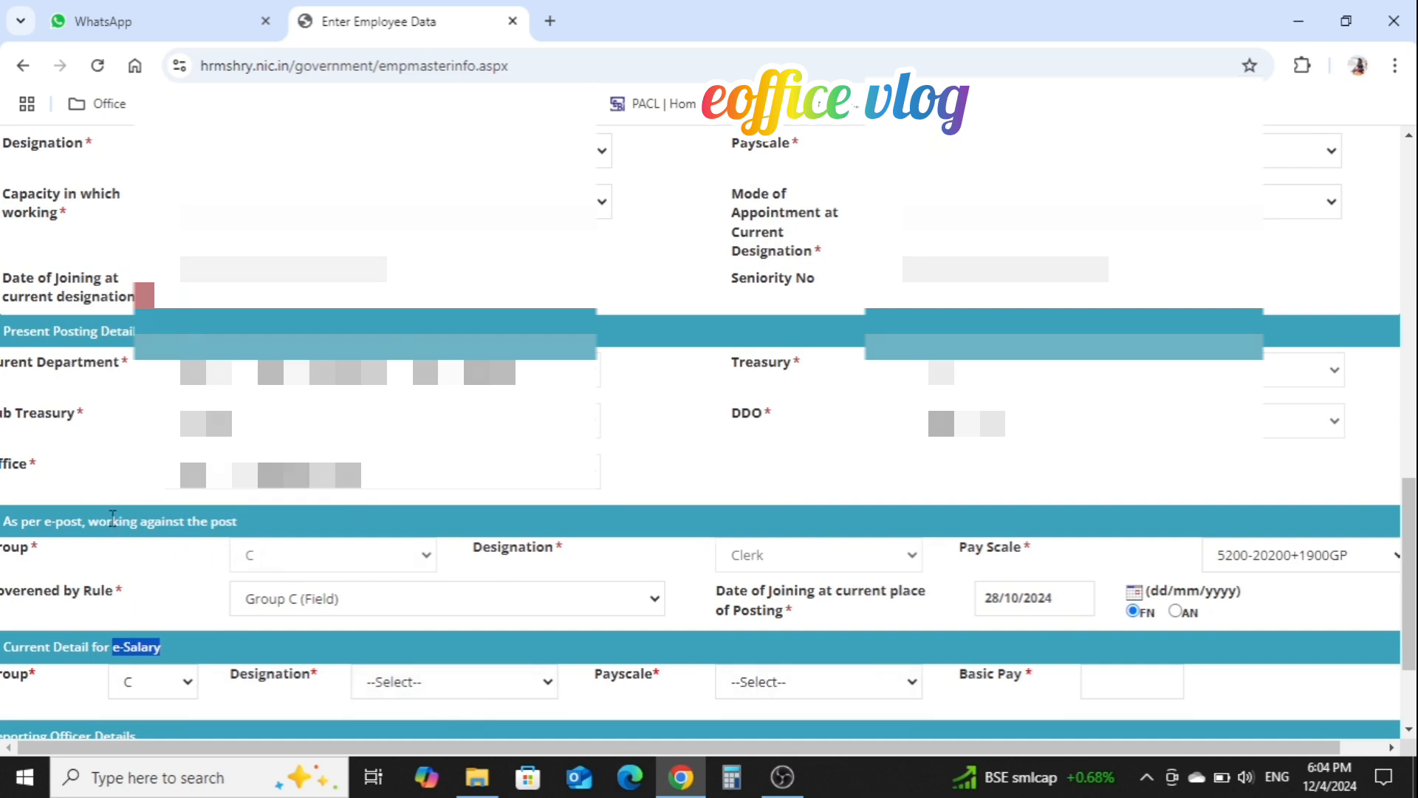
pyautogui.moveTo(111, 521); pyautogui.dragTo(240, 522)
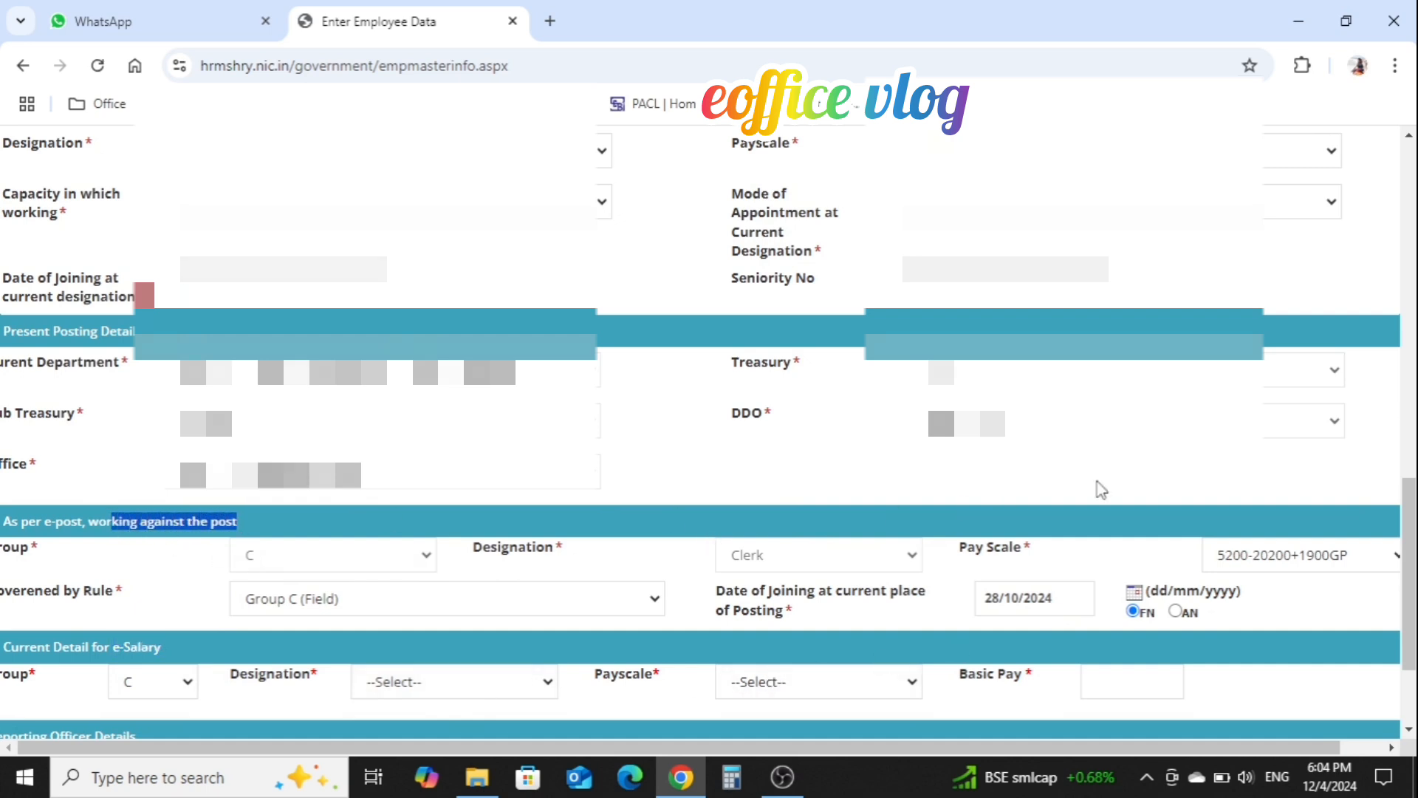
pyautogui.click(1334, 562)
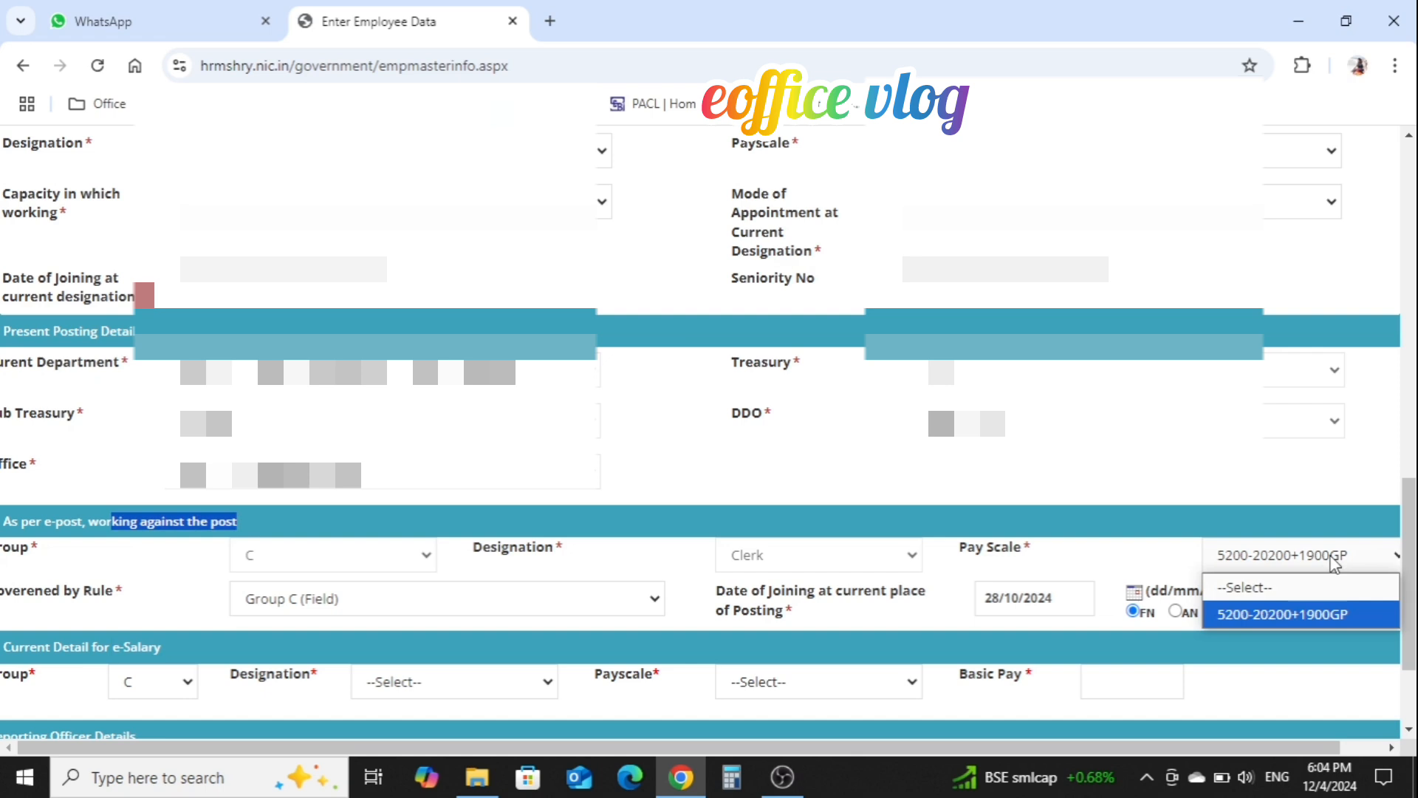
pyautogui.click(1331, 558)
pyautogui.click(335, 621)
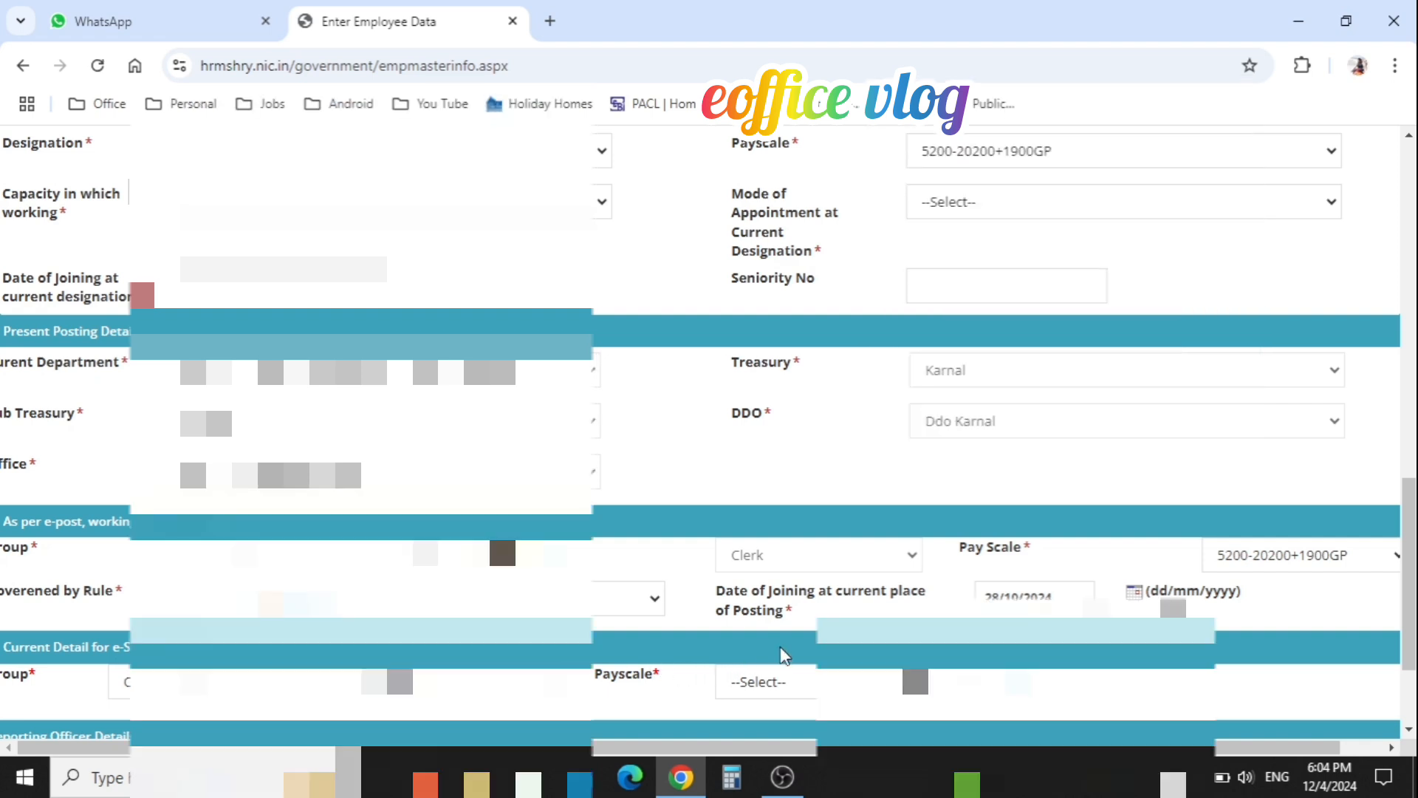
# - Set the Mode of Appointment at Current Designation to Direct
pyautogui.scroll(3, 784, 655)
pyautogui.click(992, 443)
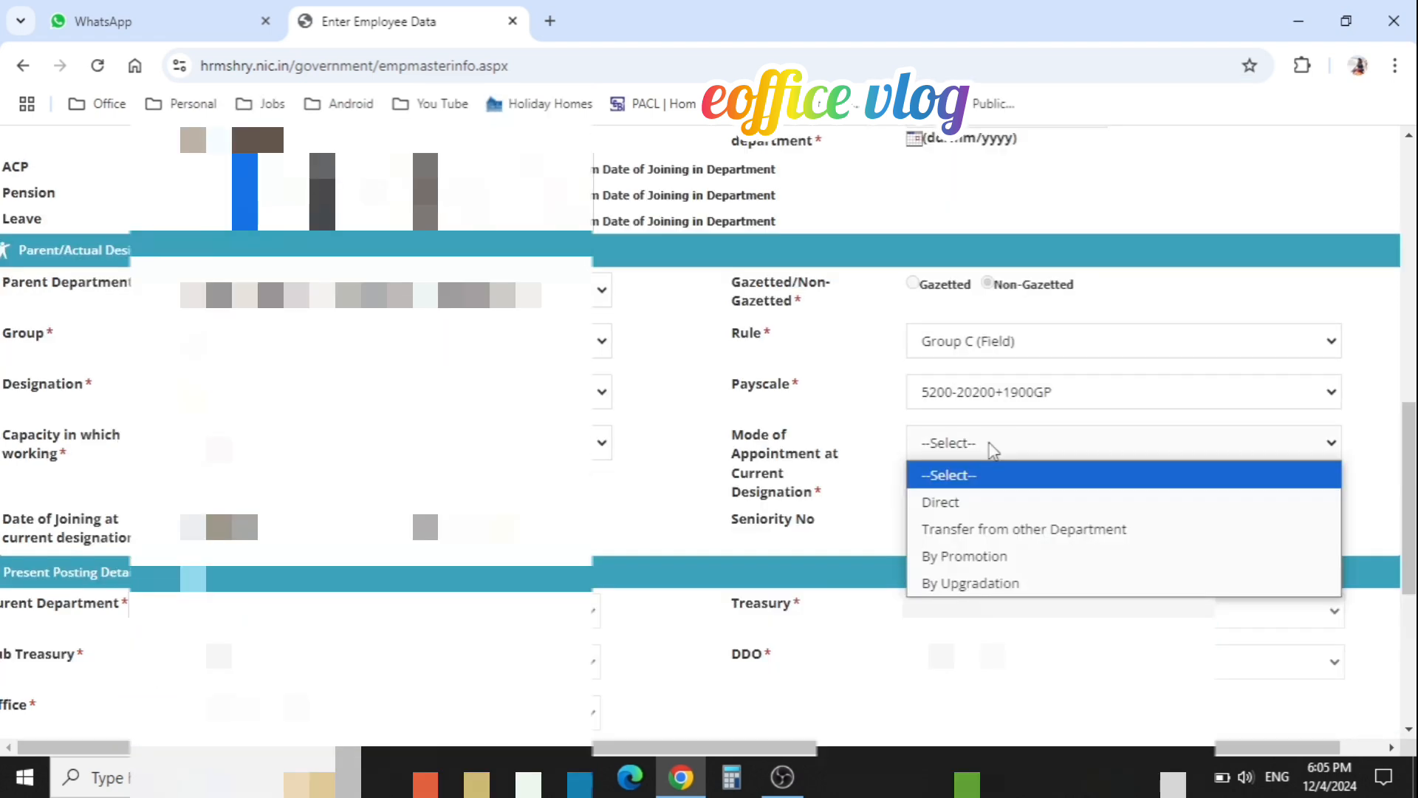
pyautogui.click(948, 501)
# - Set the current e-Salary details to designation Clerk, payscale FUN-L-3 and basic pay 21700
pyautogui.scroll(-1, 949, 502)
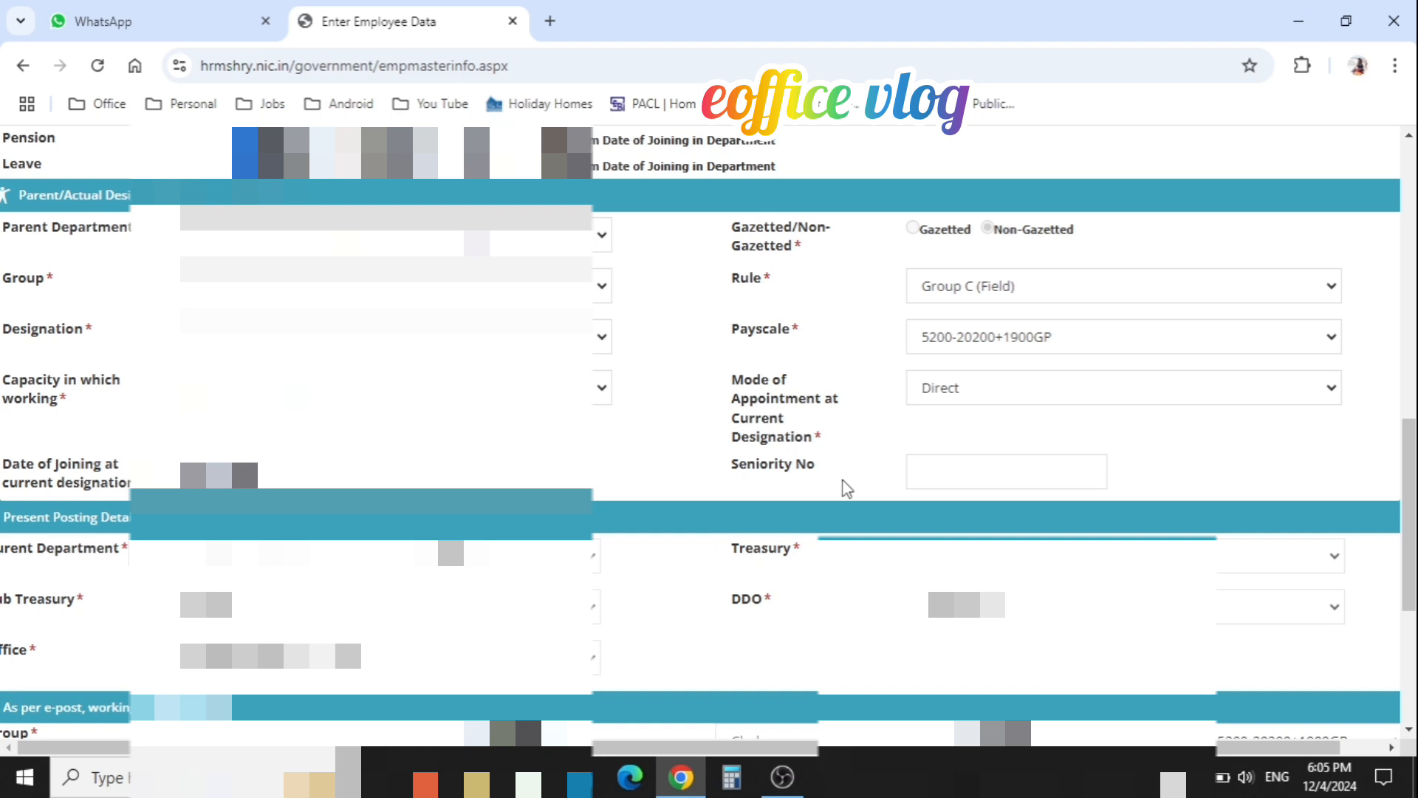
pyautogui.scroll(-5, 847, 488)
pyautogui.click(458, 524)
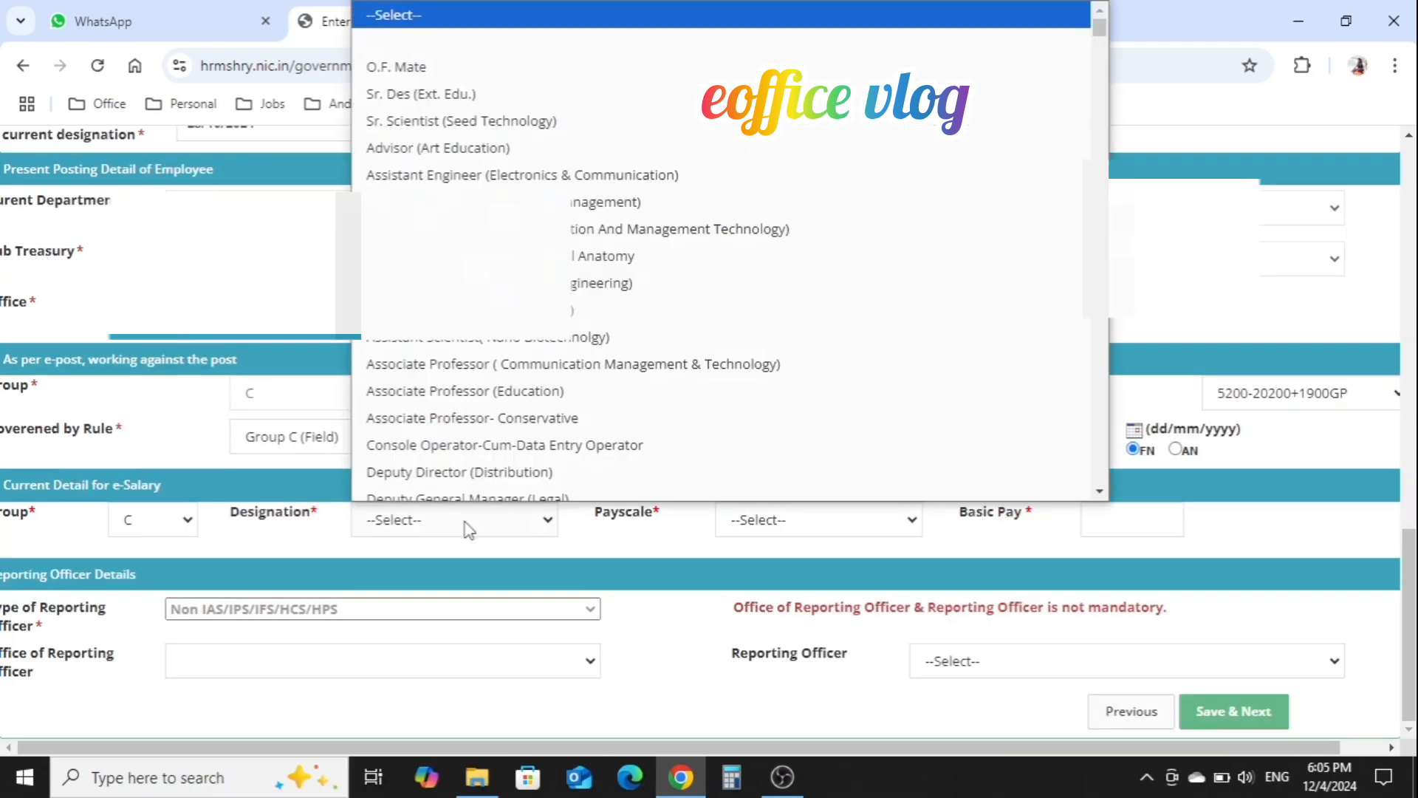
pyautogui.write('clerk')
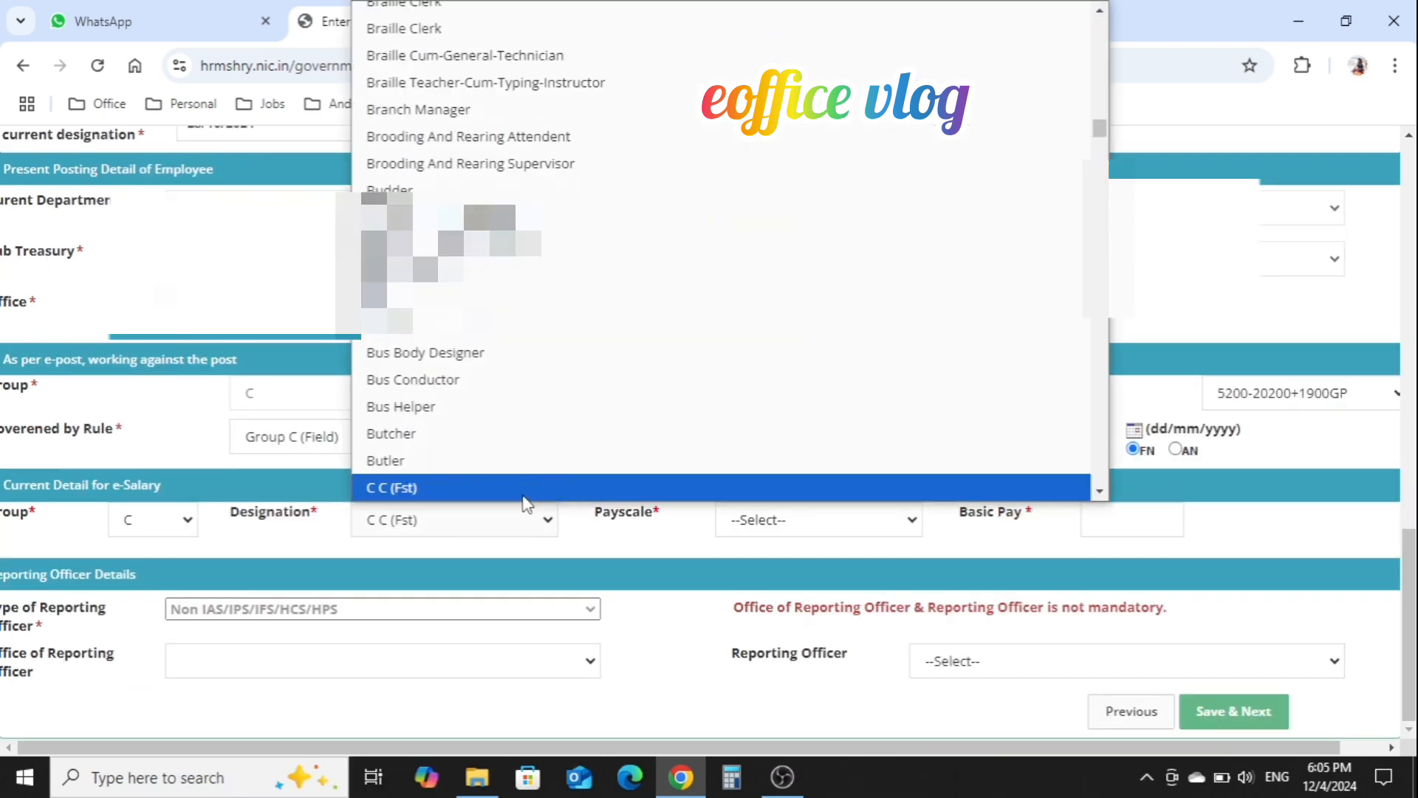
pyautogui.click(798, 521)
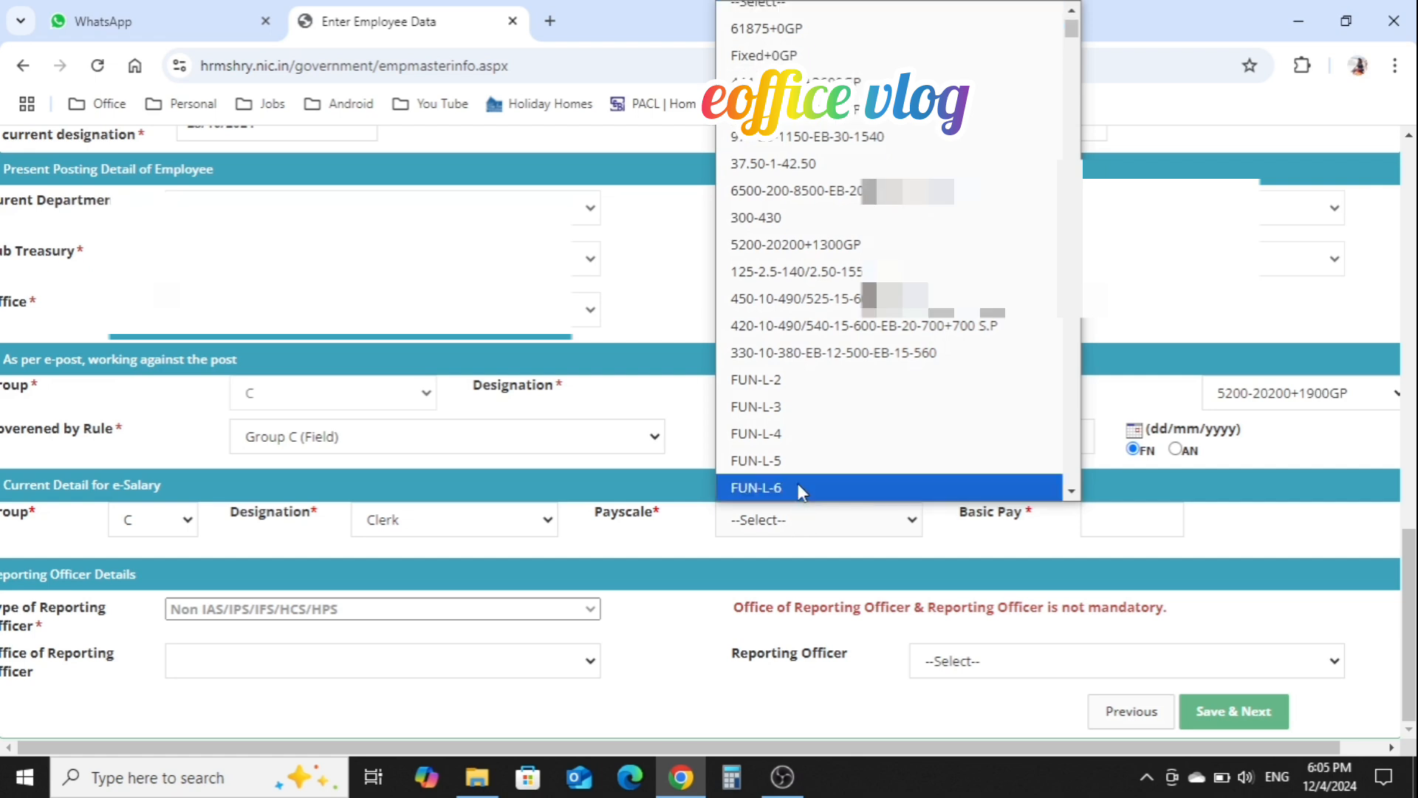
pyautogui.click(792, 407)
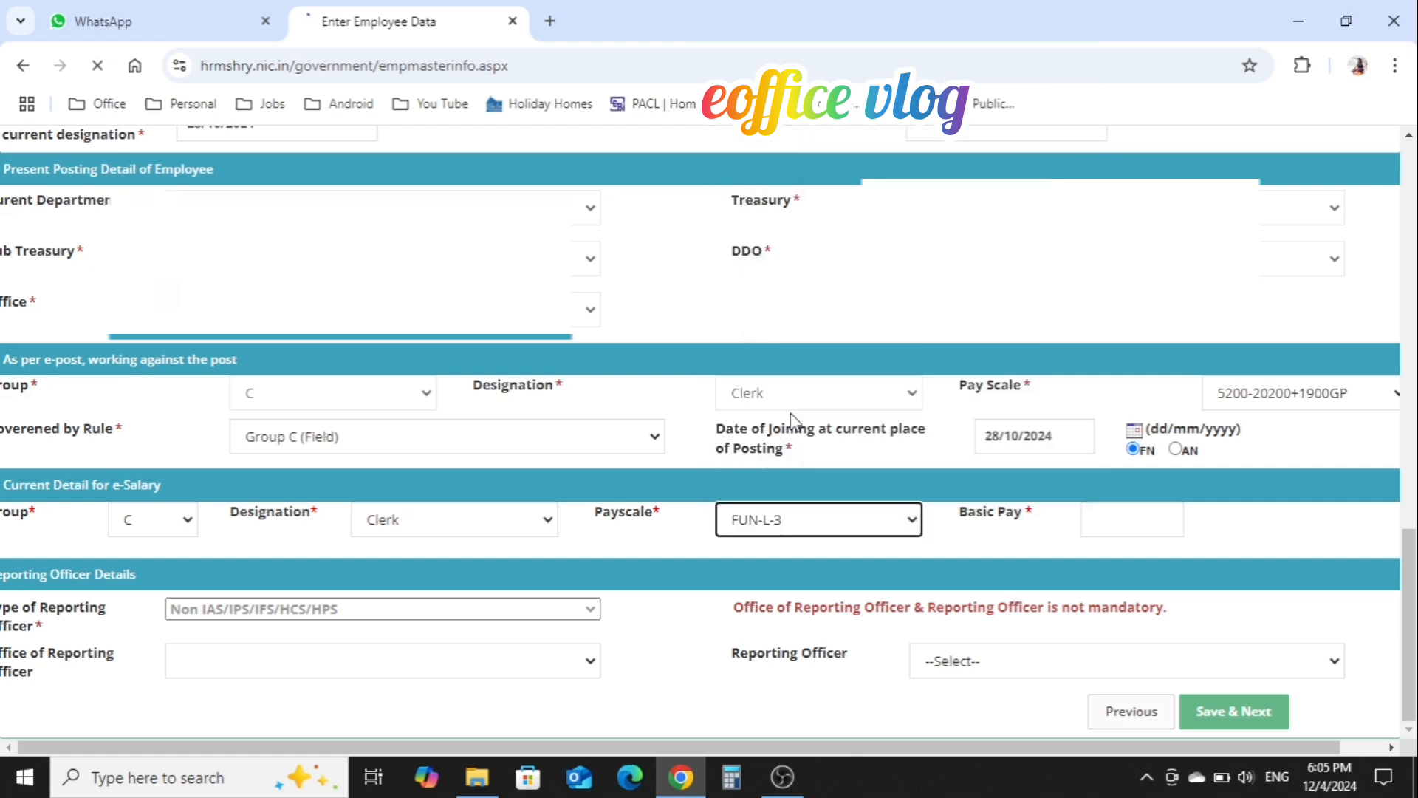
pyautogui.click(1126, 526)
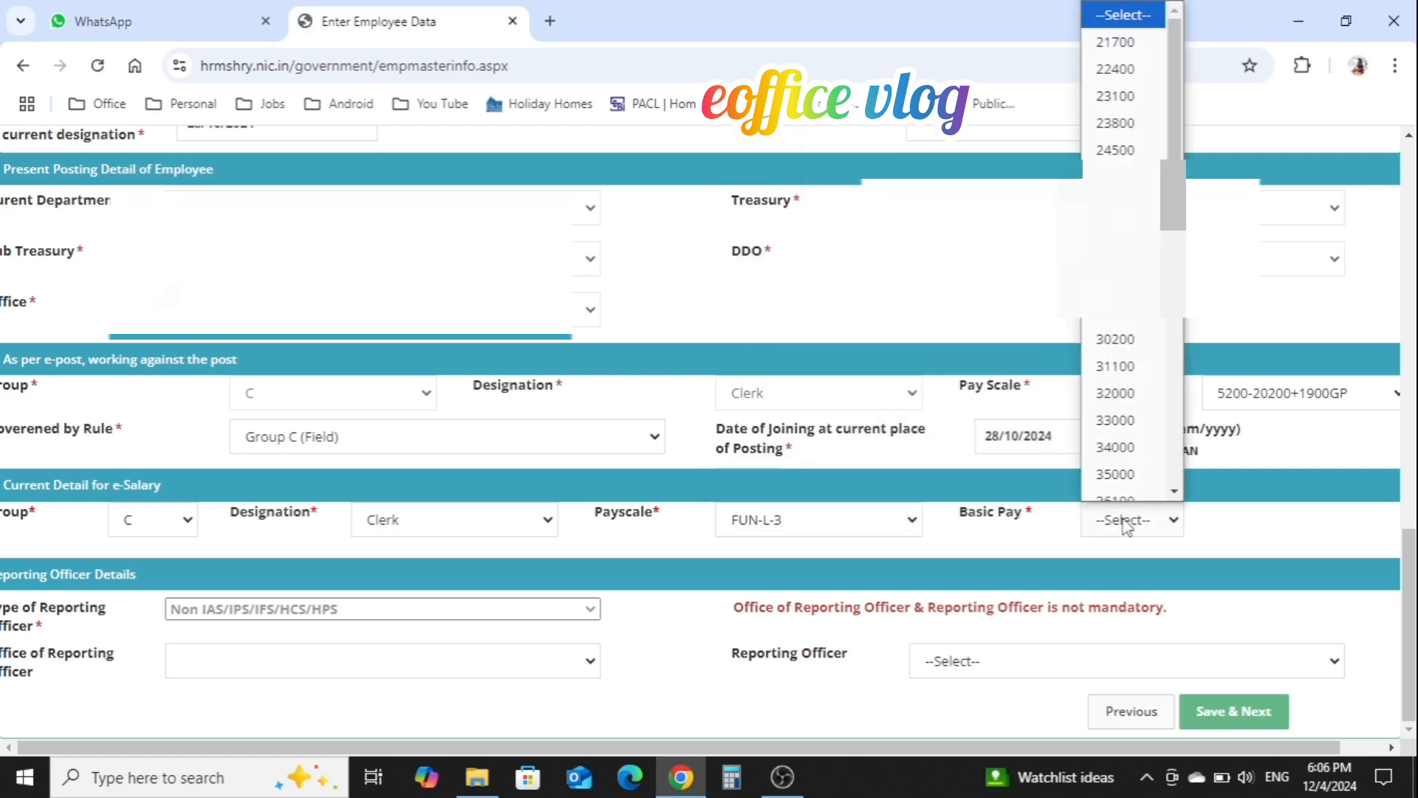
pyautogui.click(1111, 36)
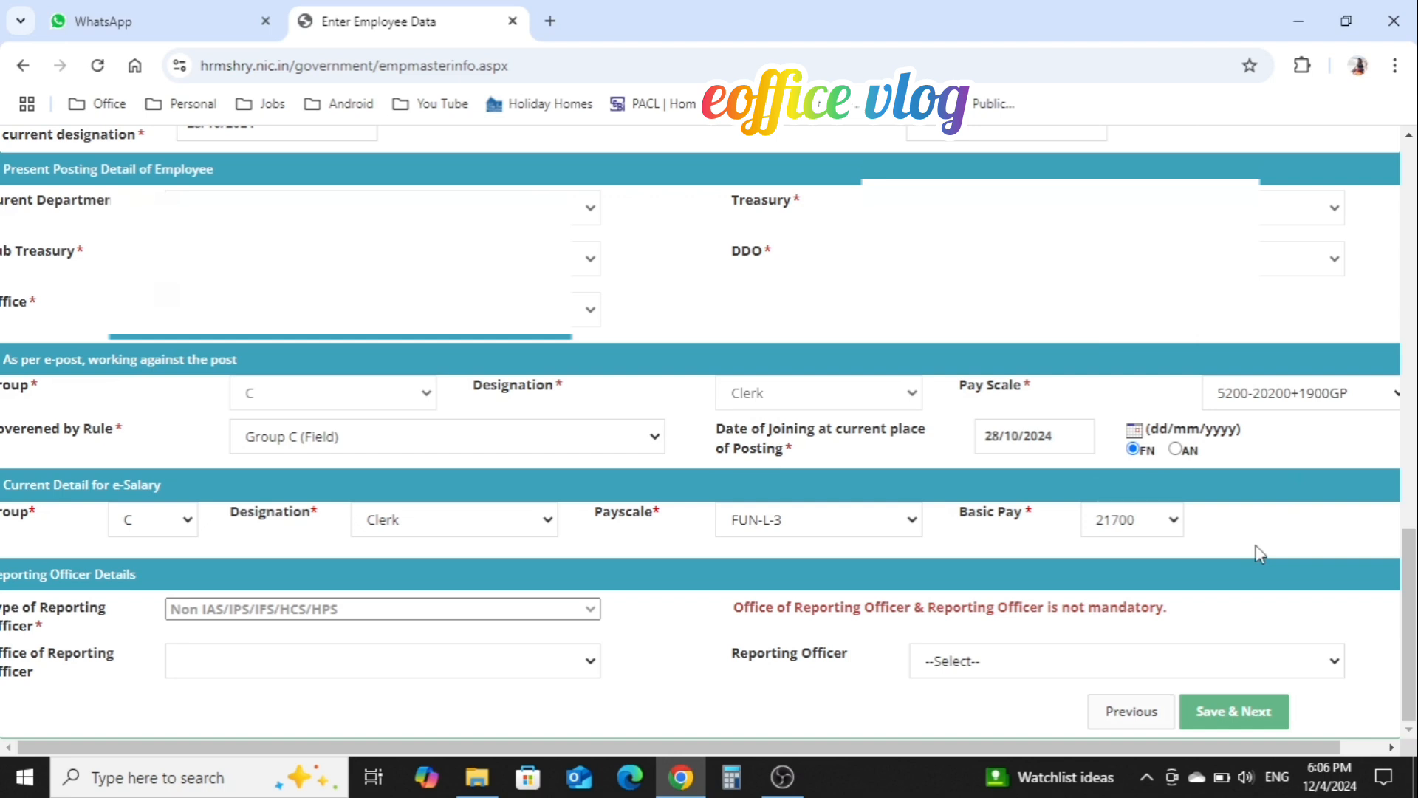
pyautogui.click(1146, 539)
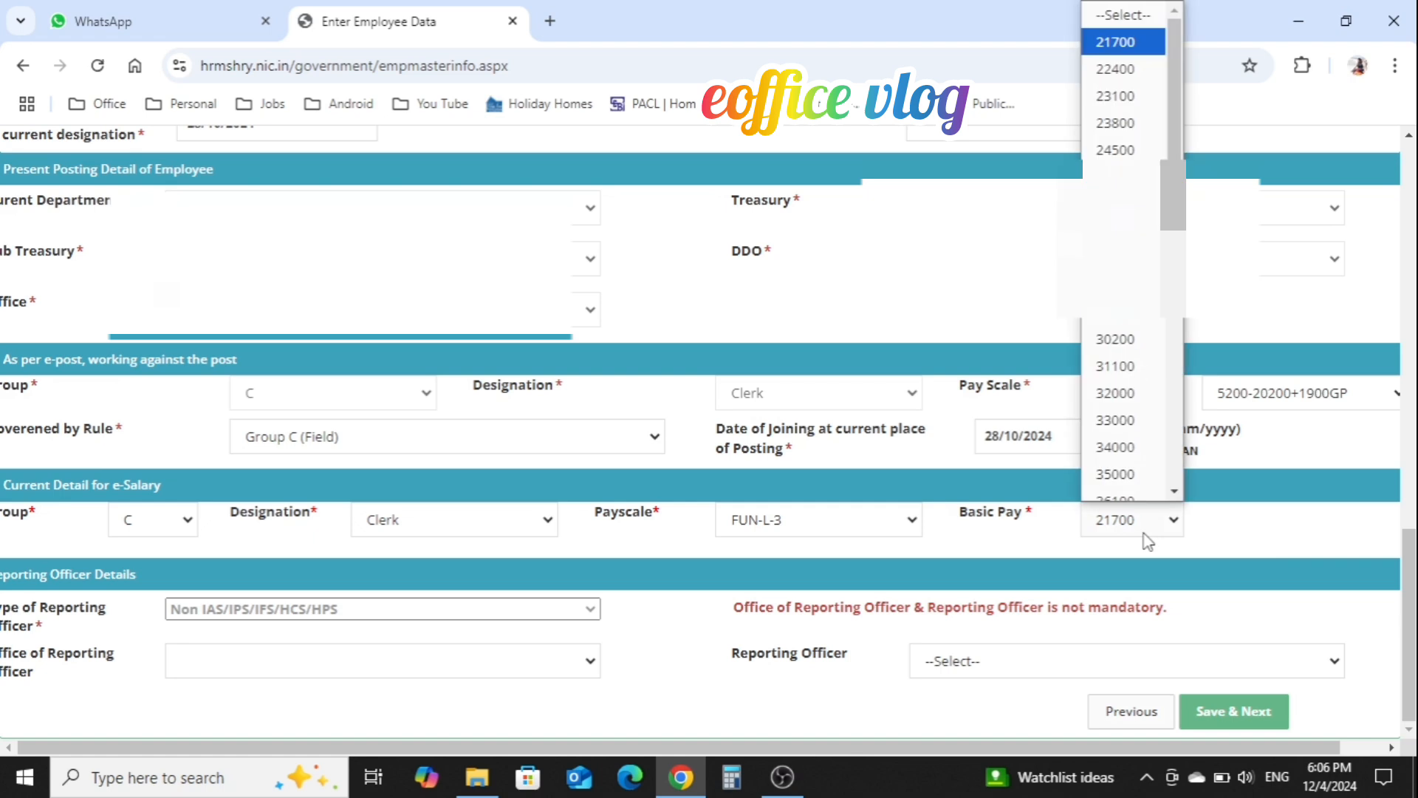
pyautogui.click(1145, 535)
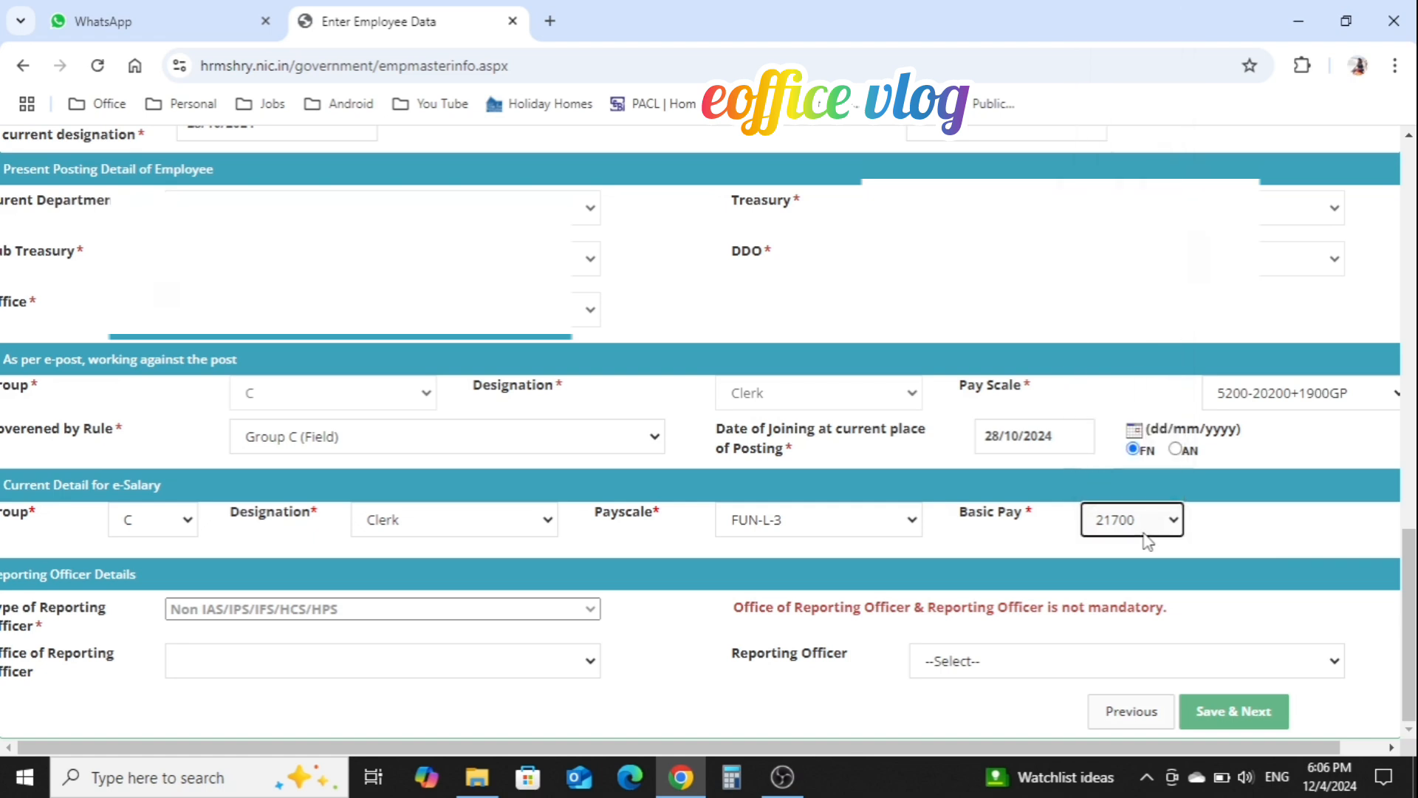
pyautogui.click(1246, 557)
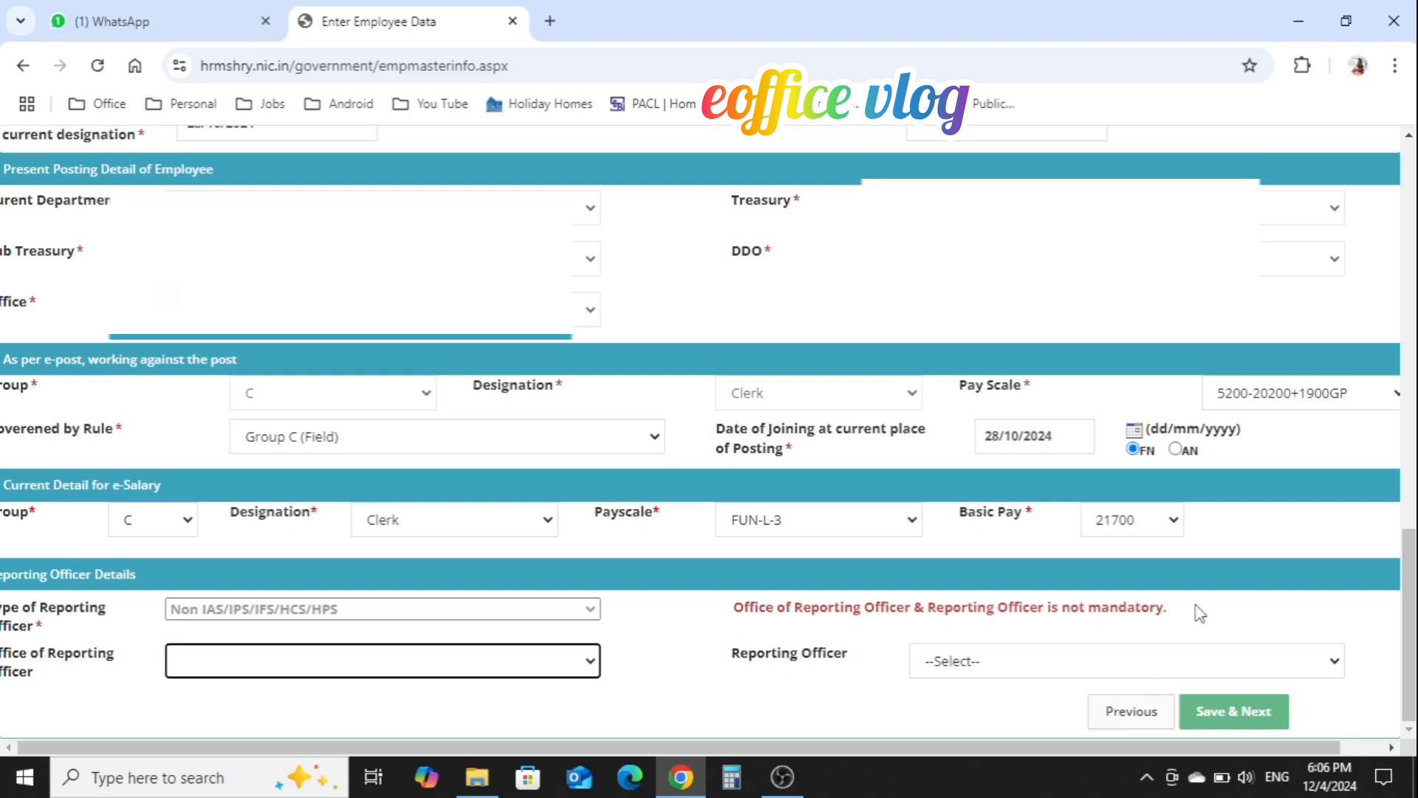
# - Save the Details of Service, Personal Information, and Address and Contact Details sections to reach Bank Details & Other Details
pyautogui.click(1247, 728)
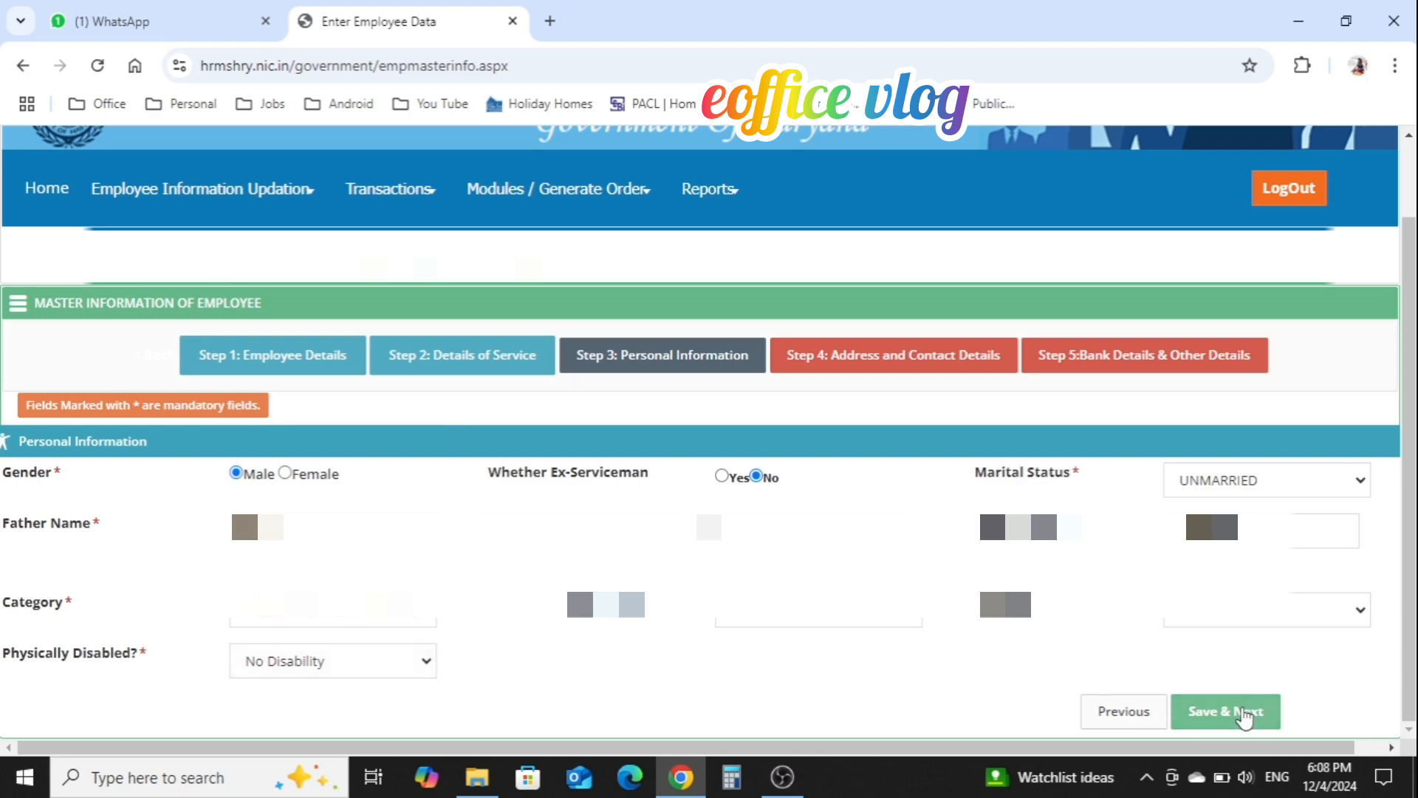
pyautogui.click(1250, 712)
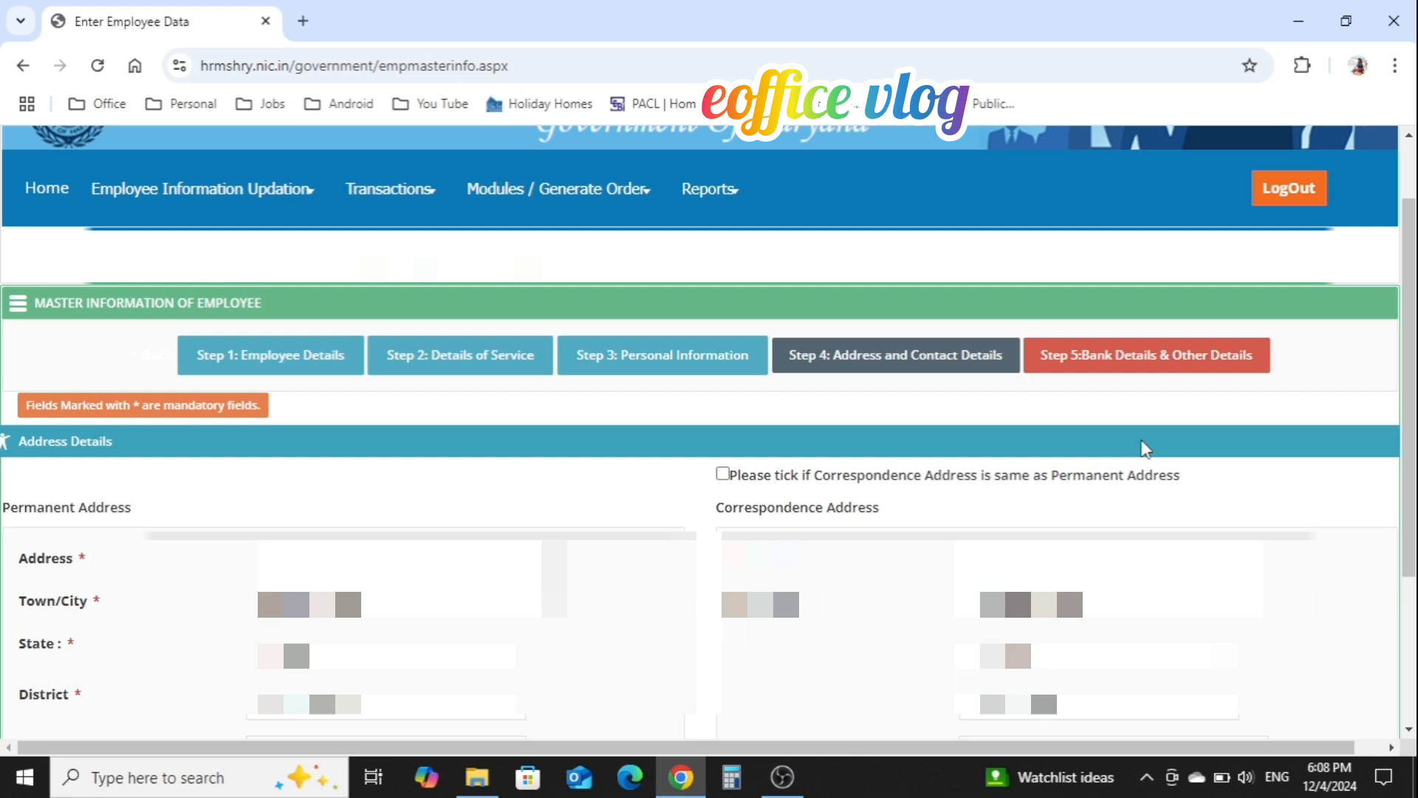
pyautogui.scroll(-3, 1144, 449)
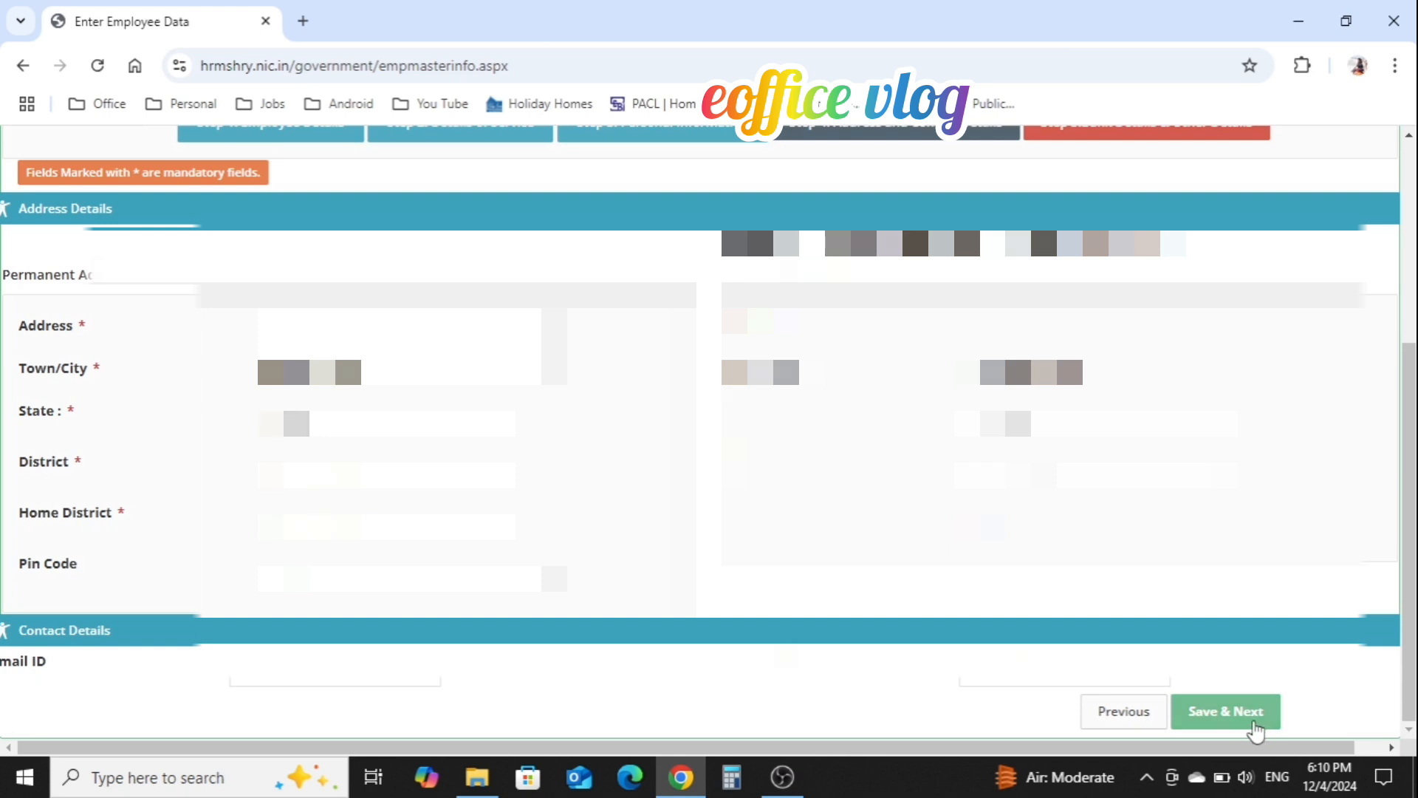
pyautogui.click(1254, 722)
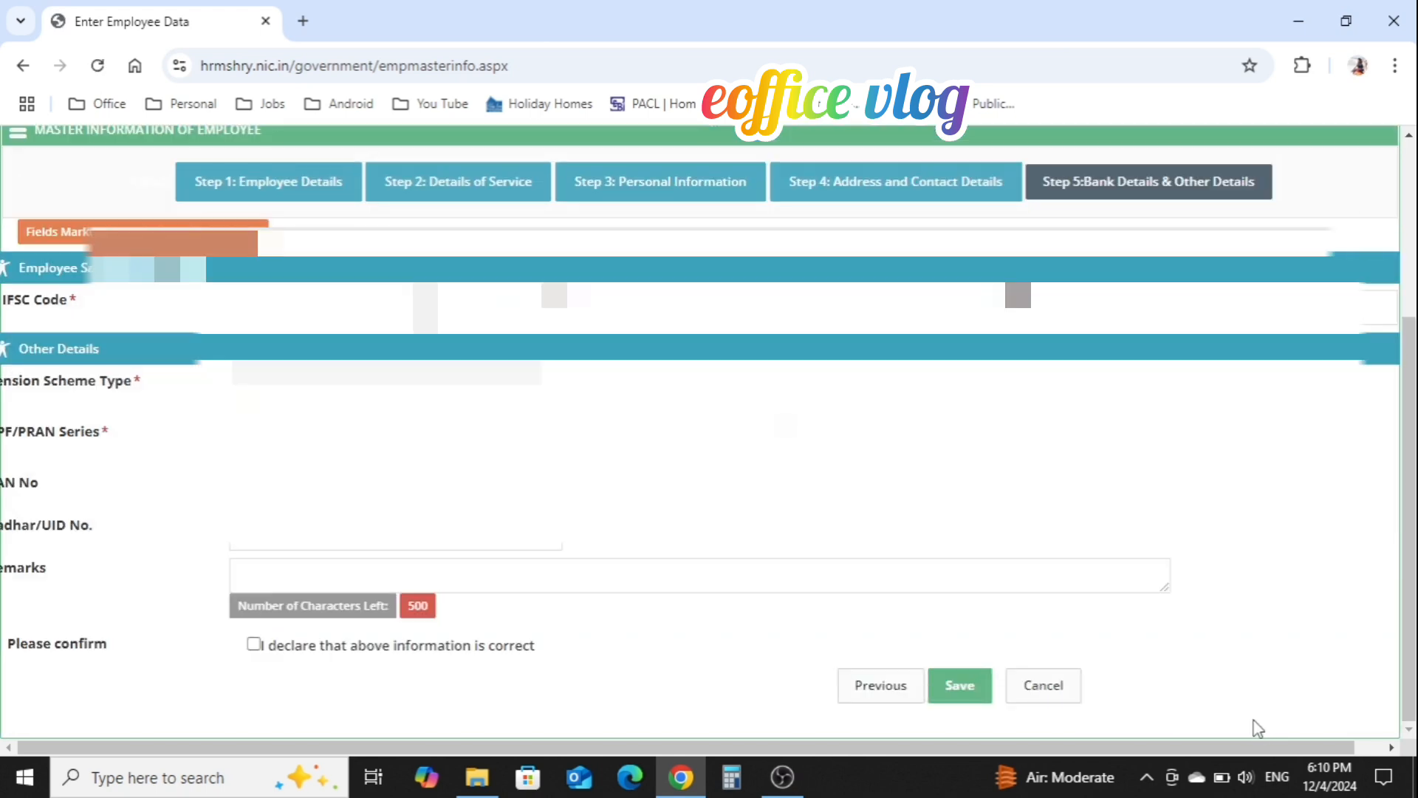
# - Declare the Bank Details & Other Details information correct, save it and forward the employee's master record to the checker
pyautogui.click(254, 644)
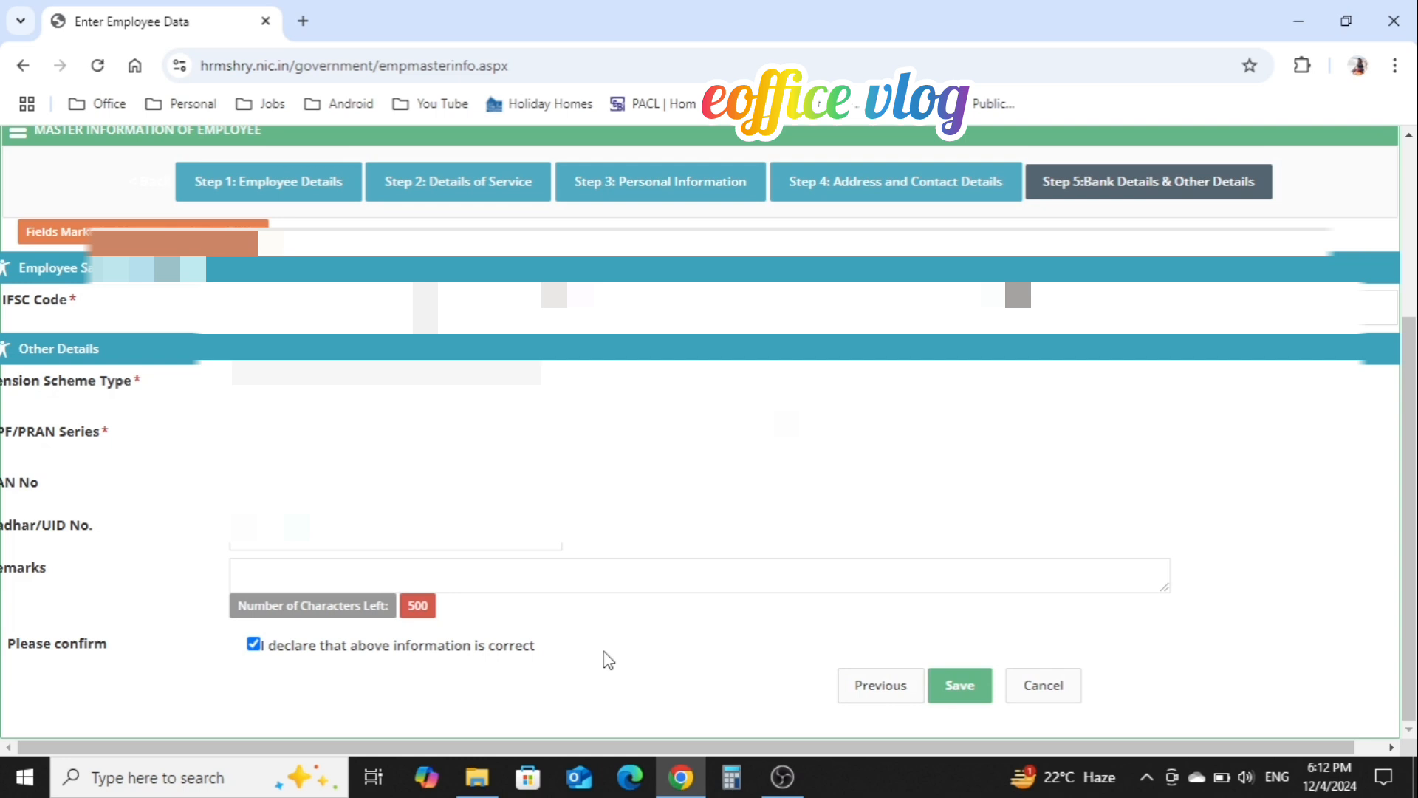
pyautogui.click(967, 699)
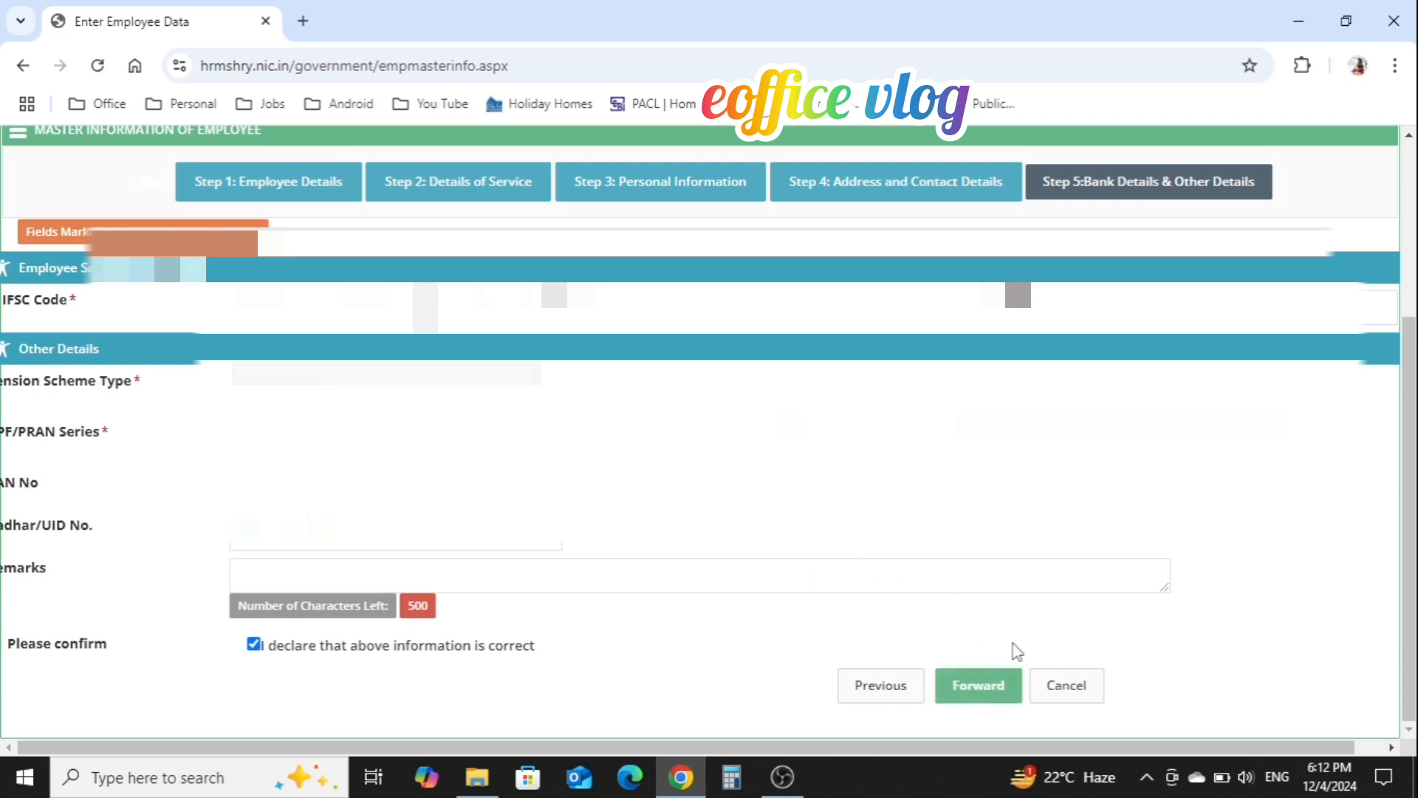
pyautogui.click(984, 688)
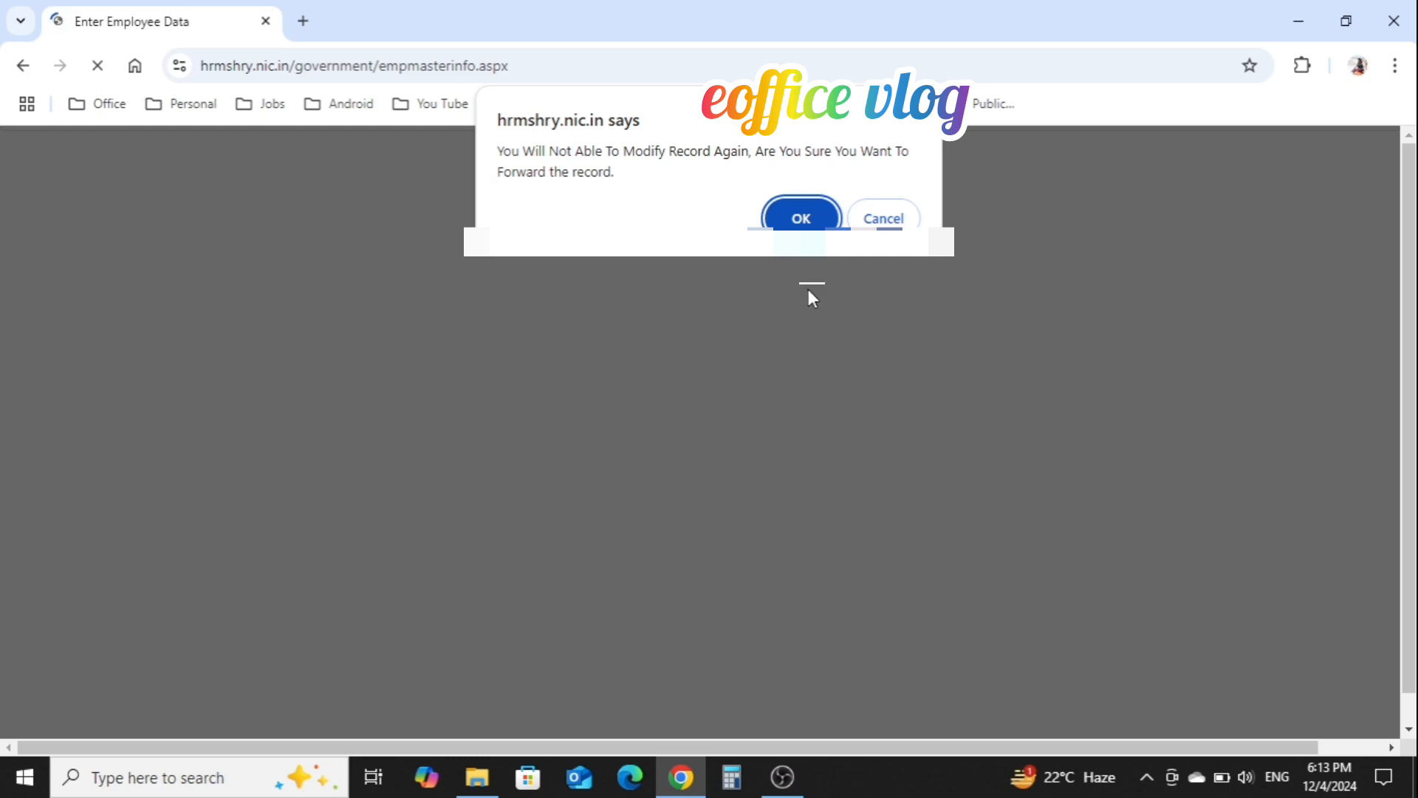
pyautogui.click(801, 218)
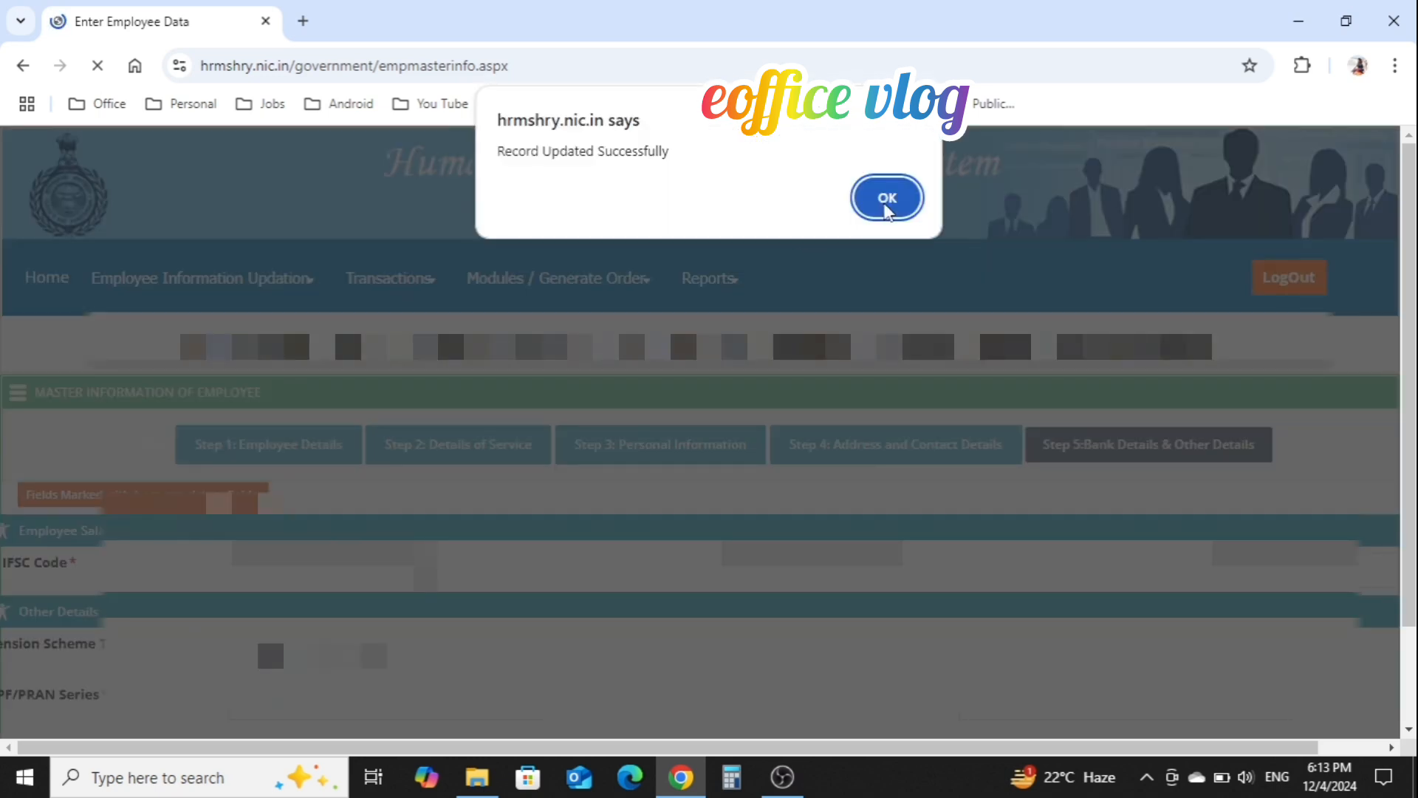
pyautogui.click(887, 198)
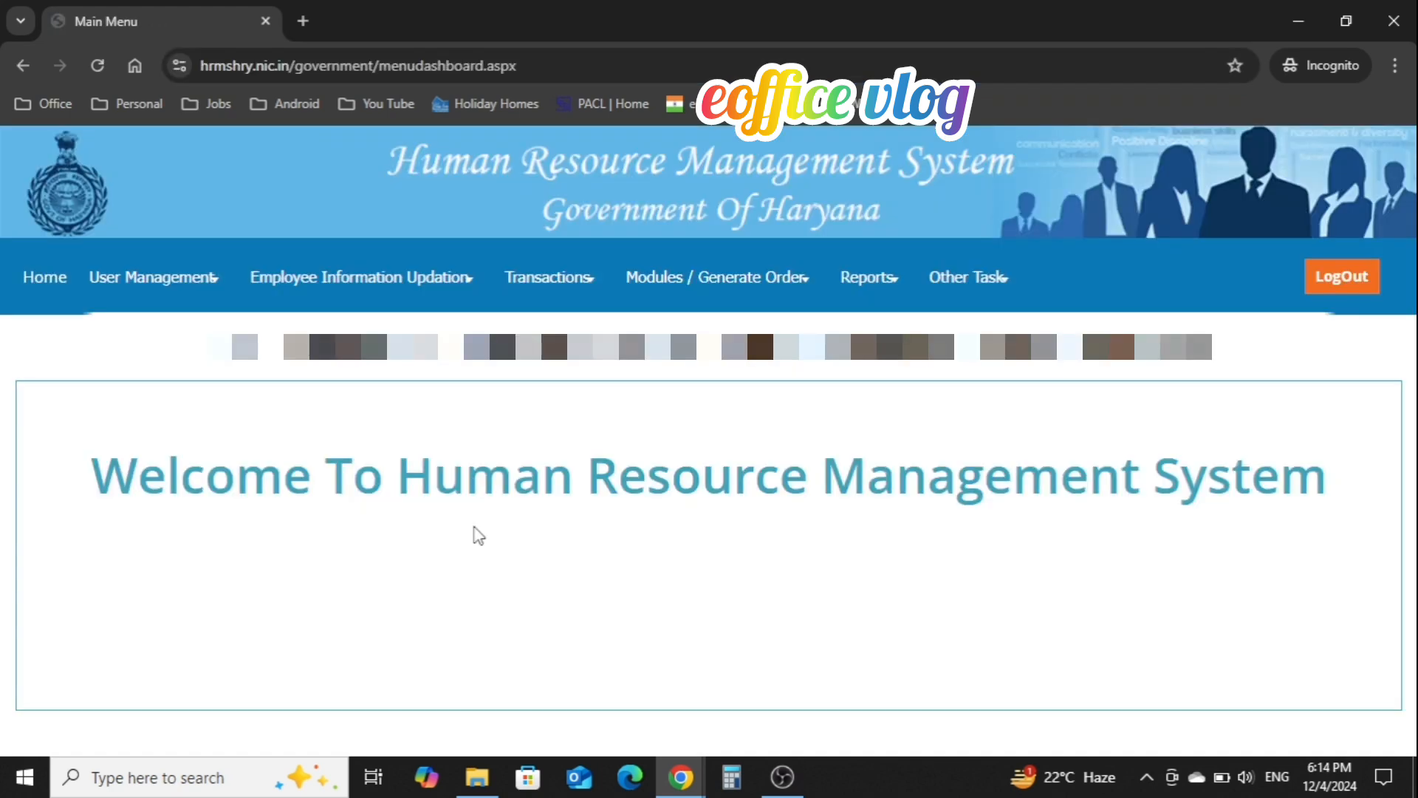
# - In the checker login, open the Maker-forwarded record under Employee Basic Information Updation and proceed through its sections to Bank Details & Other Details
pyautogui.moveTo(564, 291)
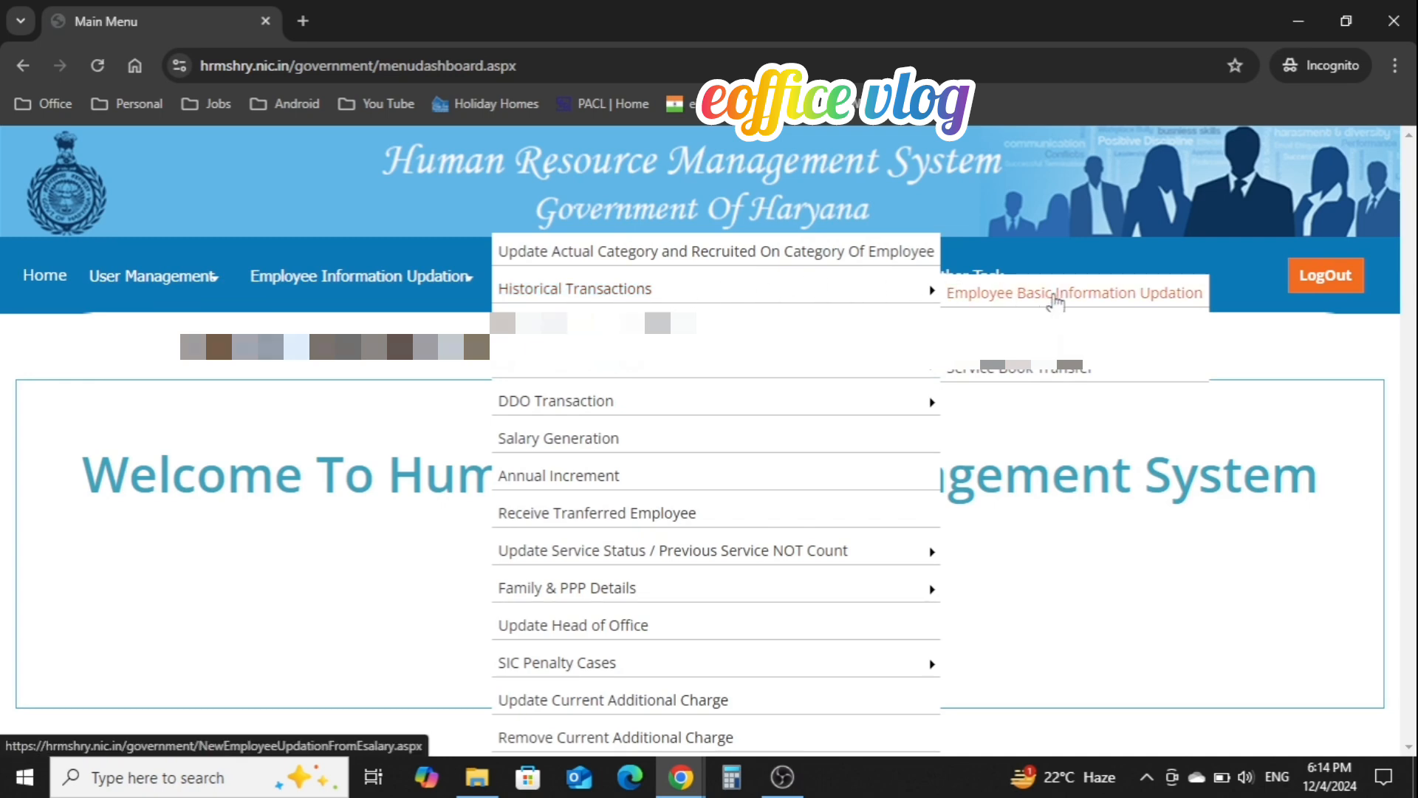
pyautogui.click(1056, 296)
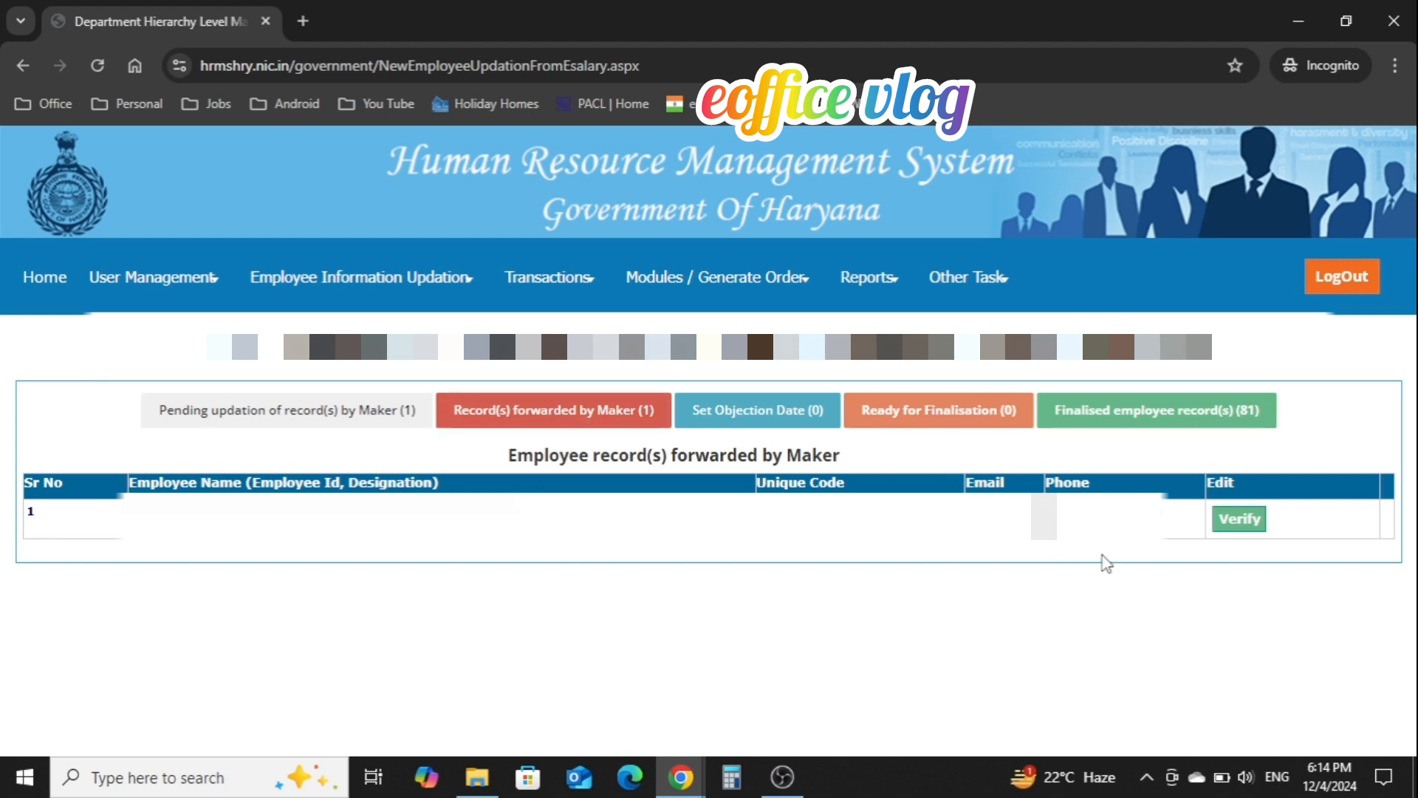
pyautogui.click(1255, 519)
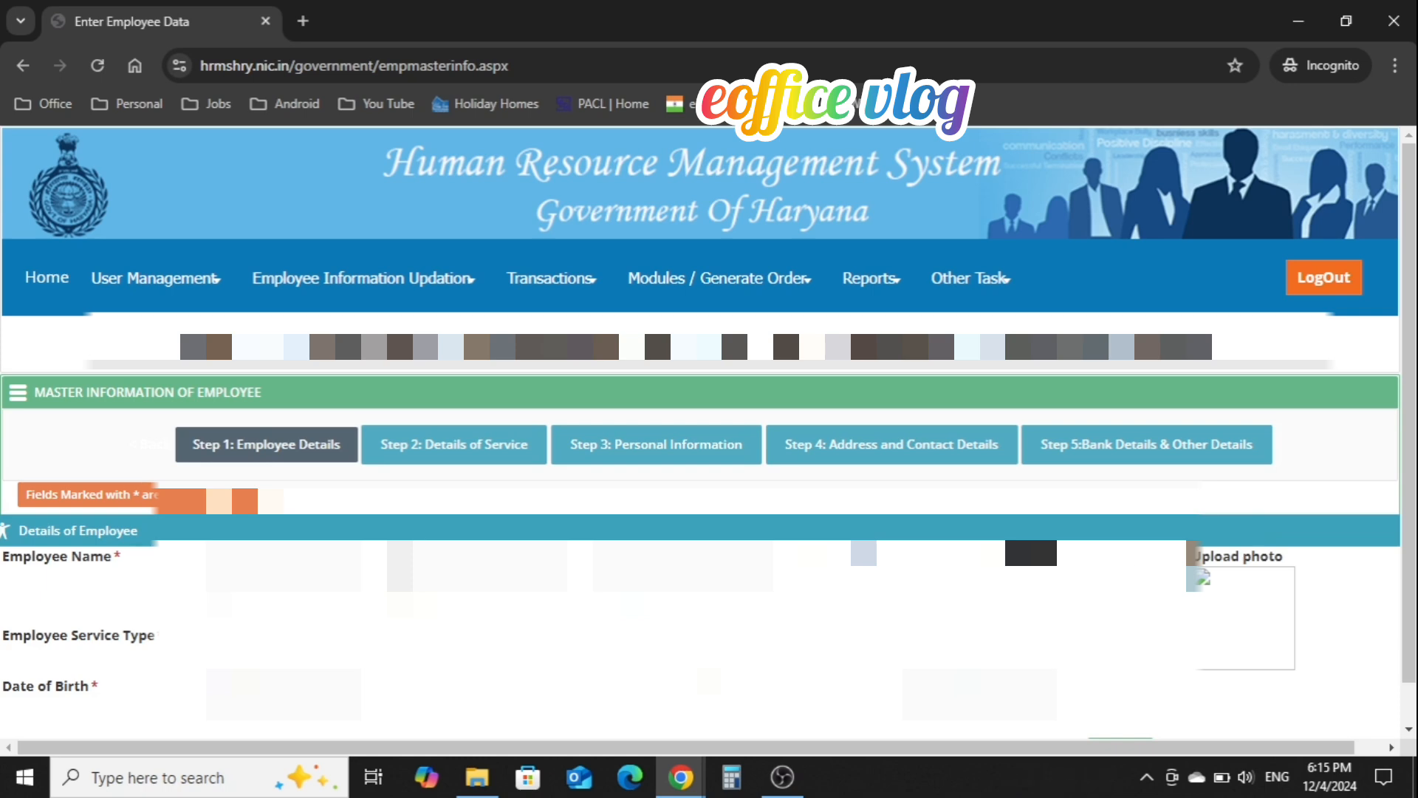
pyautogui.scroll(-1, 700, 443)
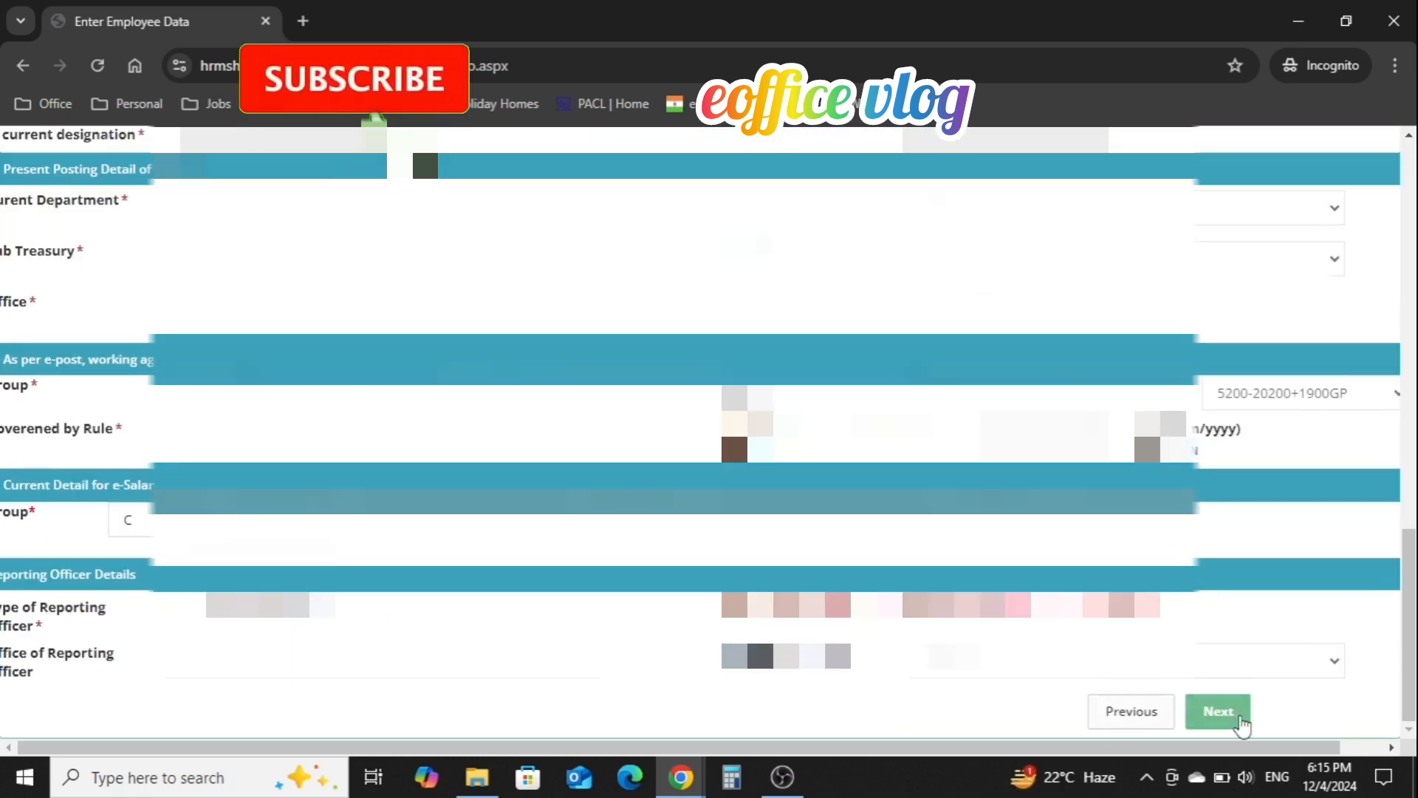
pyautogui.click(1231, 716)
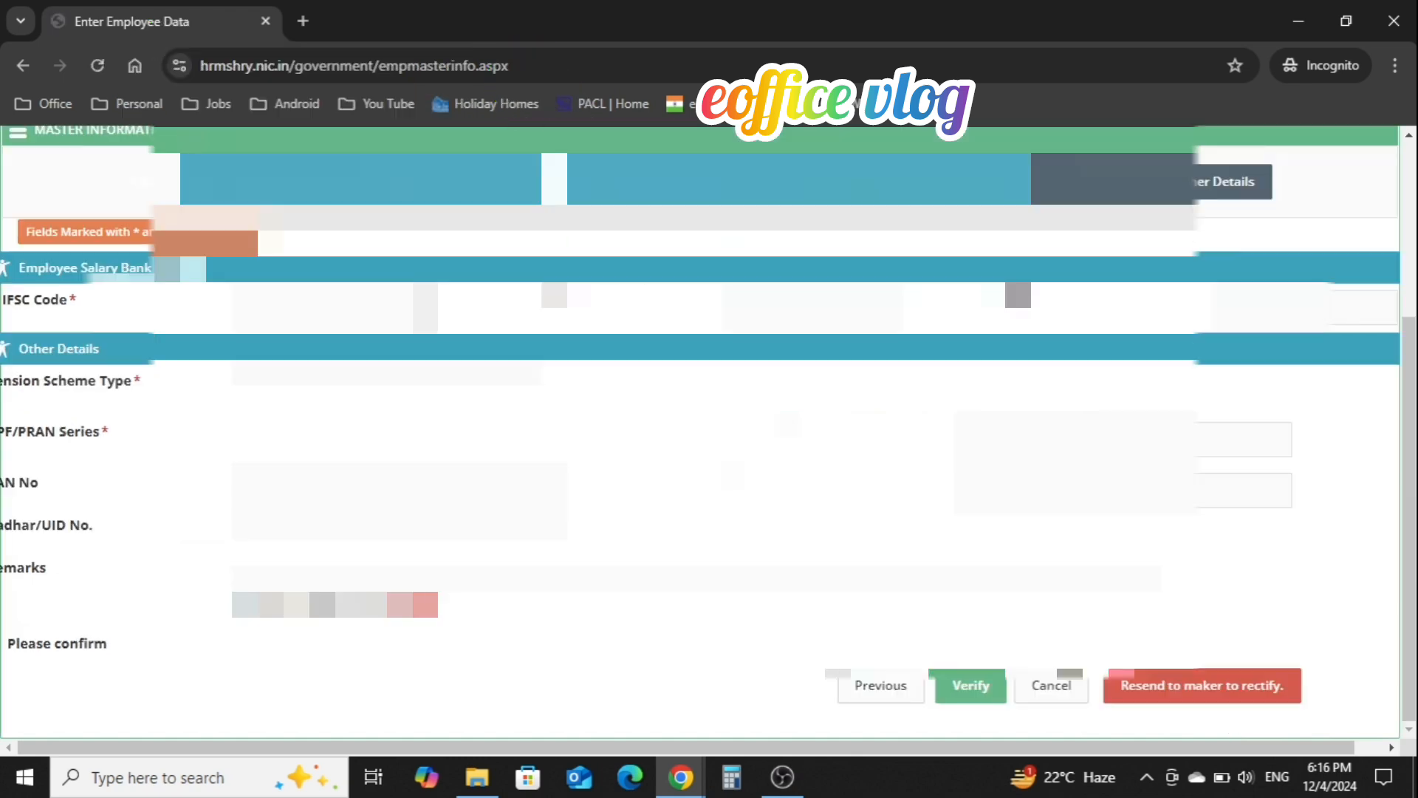
# - Declare the employee's information correct and verify the record as checker
pyautogui.click(258, 646)
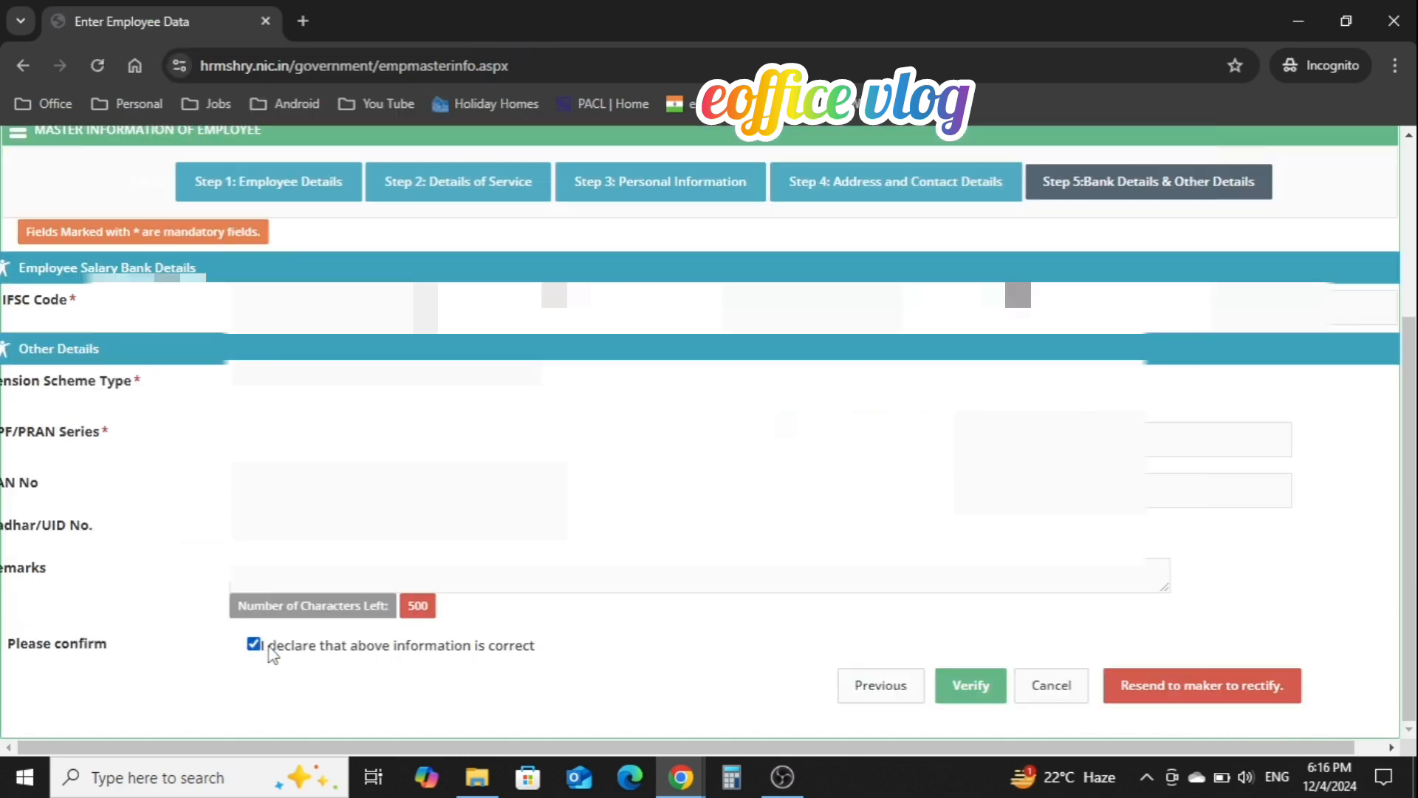
pyautogui.click(979, 688)
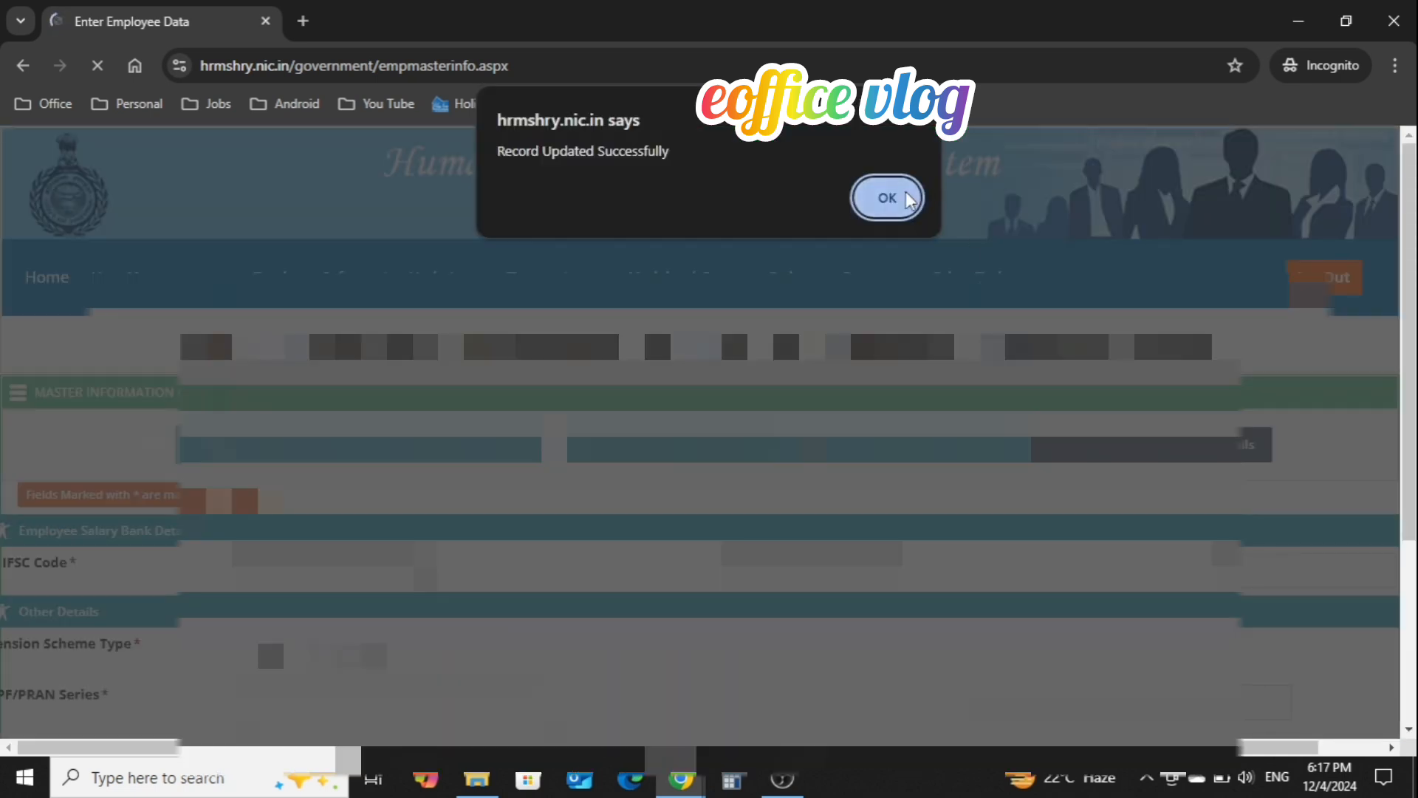
pyautogui.click(906, 196)
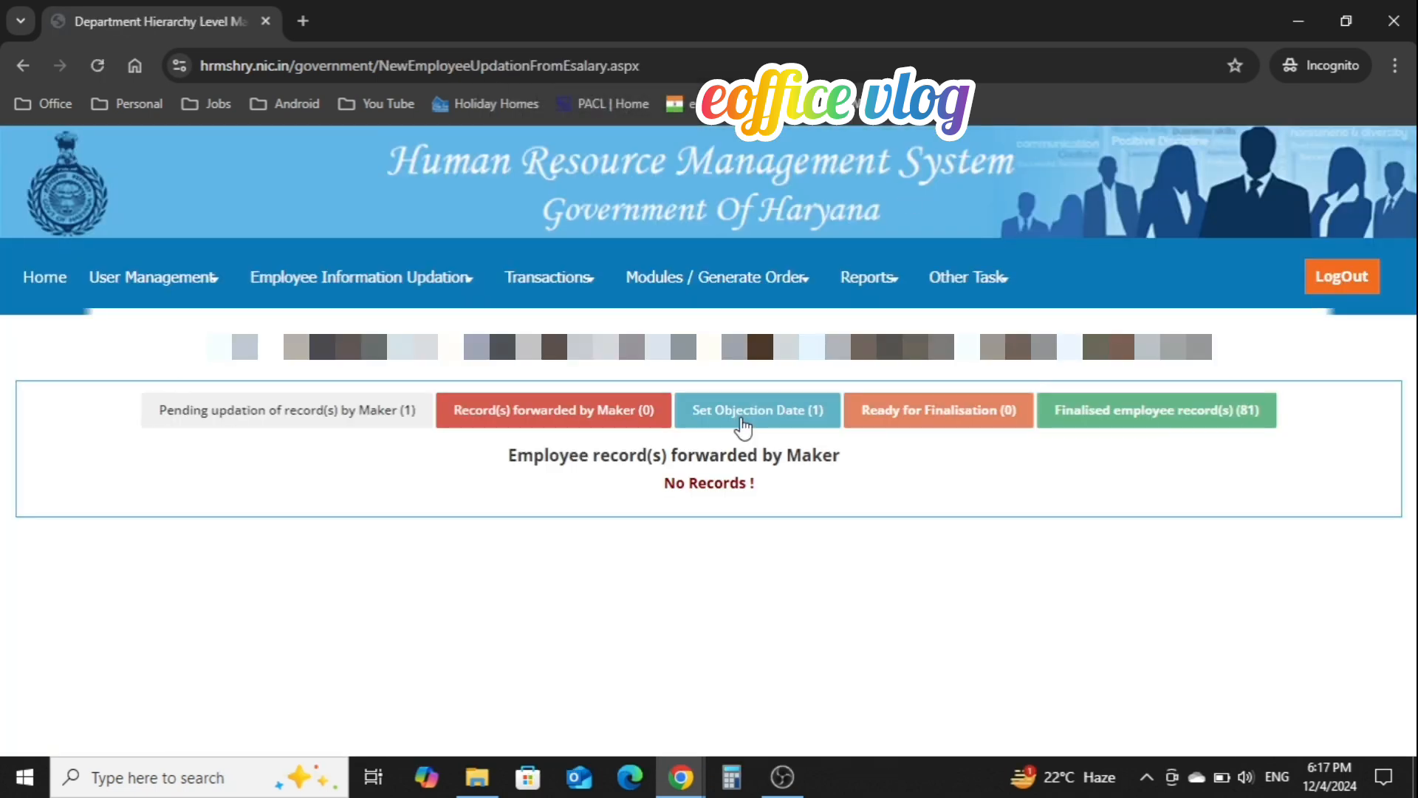
# - Set the last date for raising objections to 04/12/2024 for the selected employee record
pyautogui.click(785, 416)
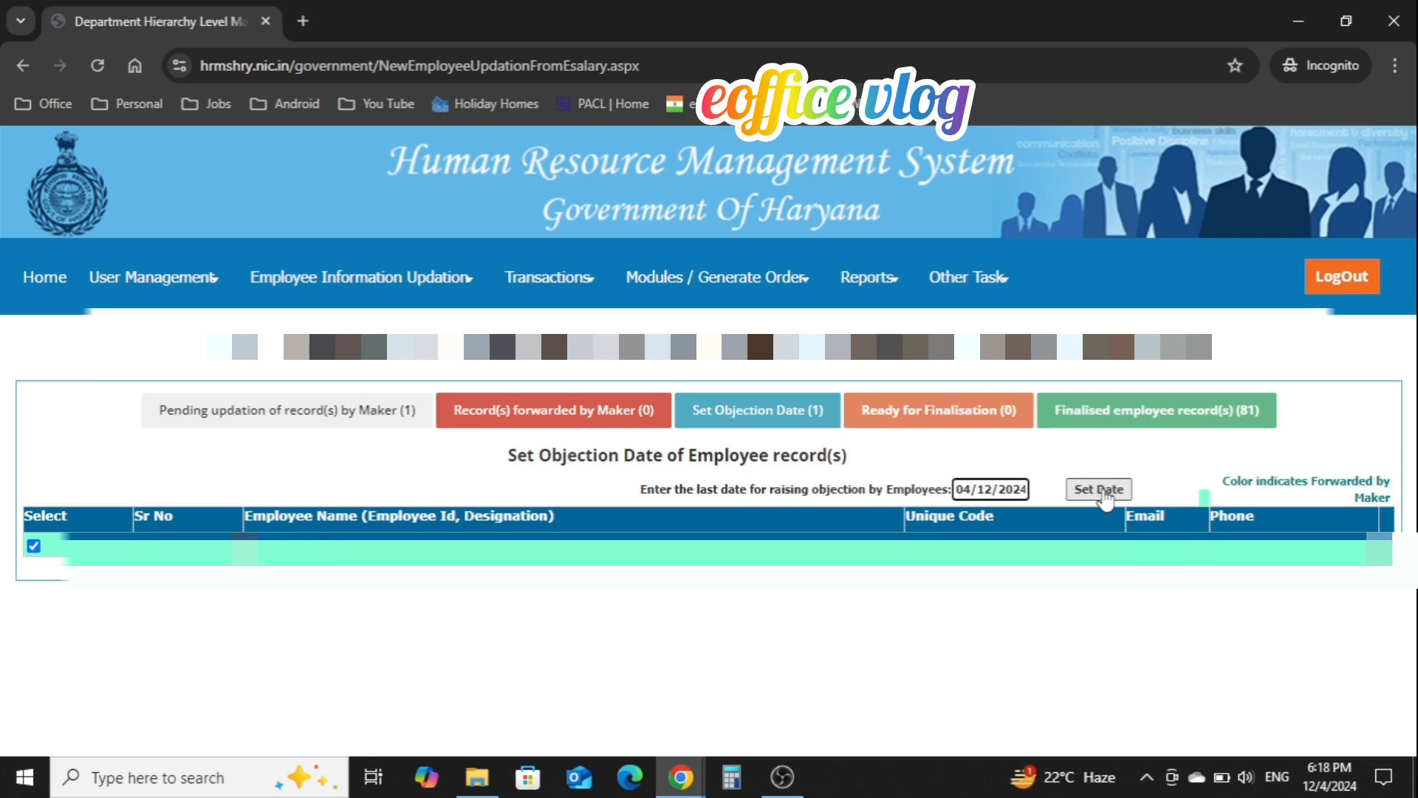
pyautogui.click(1100, 492)
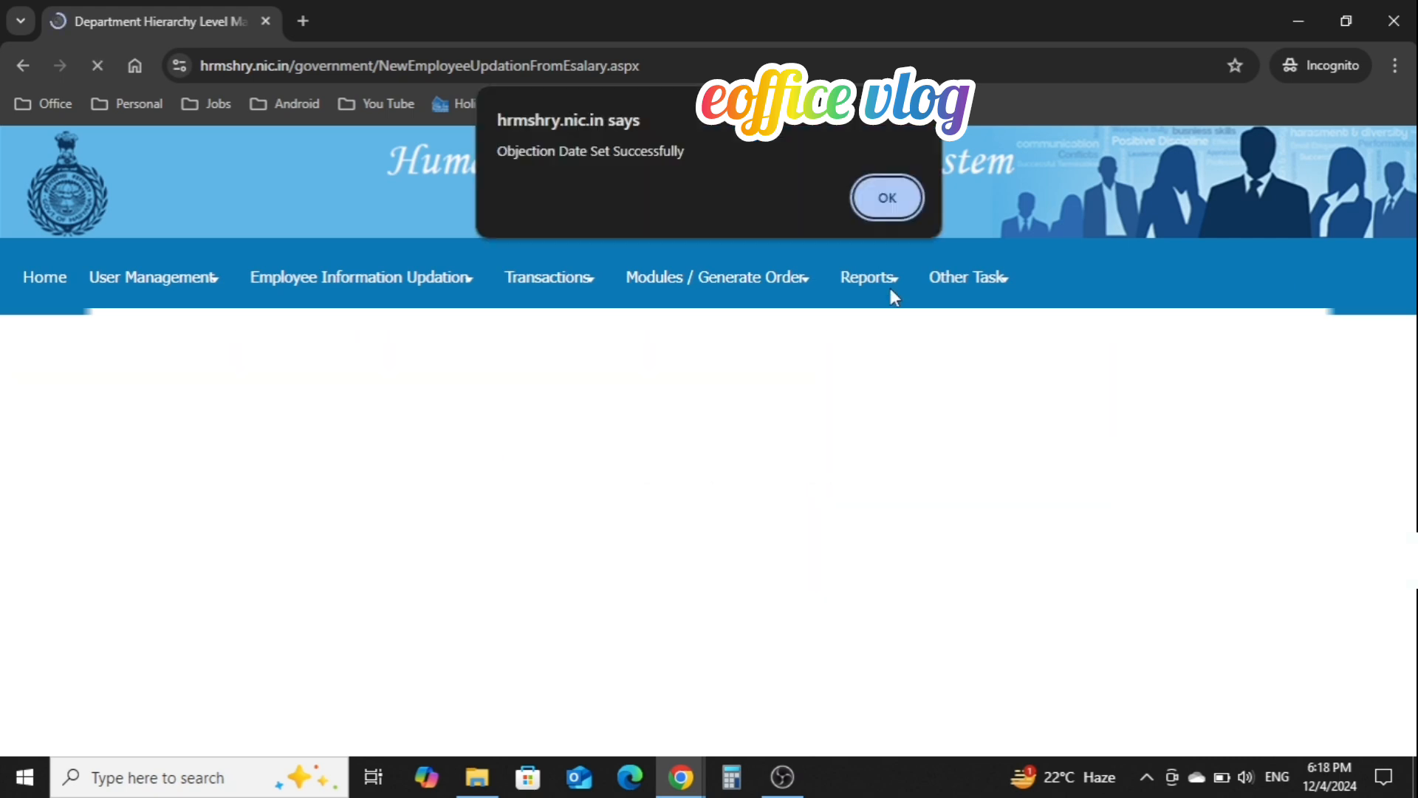
pyautogui.click(896, 211)
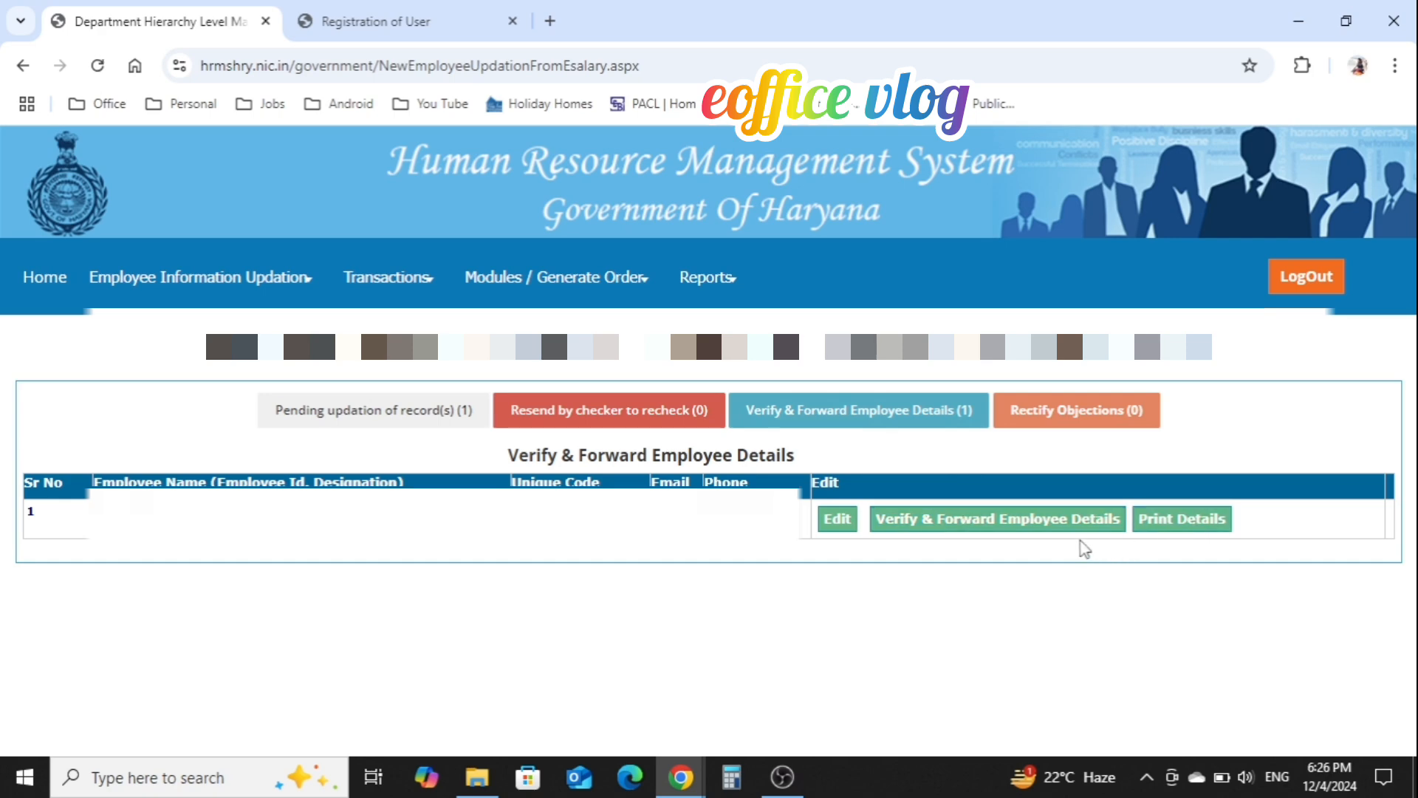
# - Switch to the maker login and verify and forward the employee's details
pyautogui.click(1016, 526)
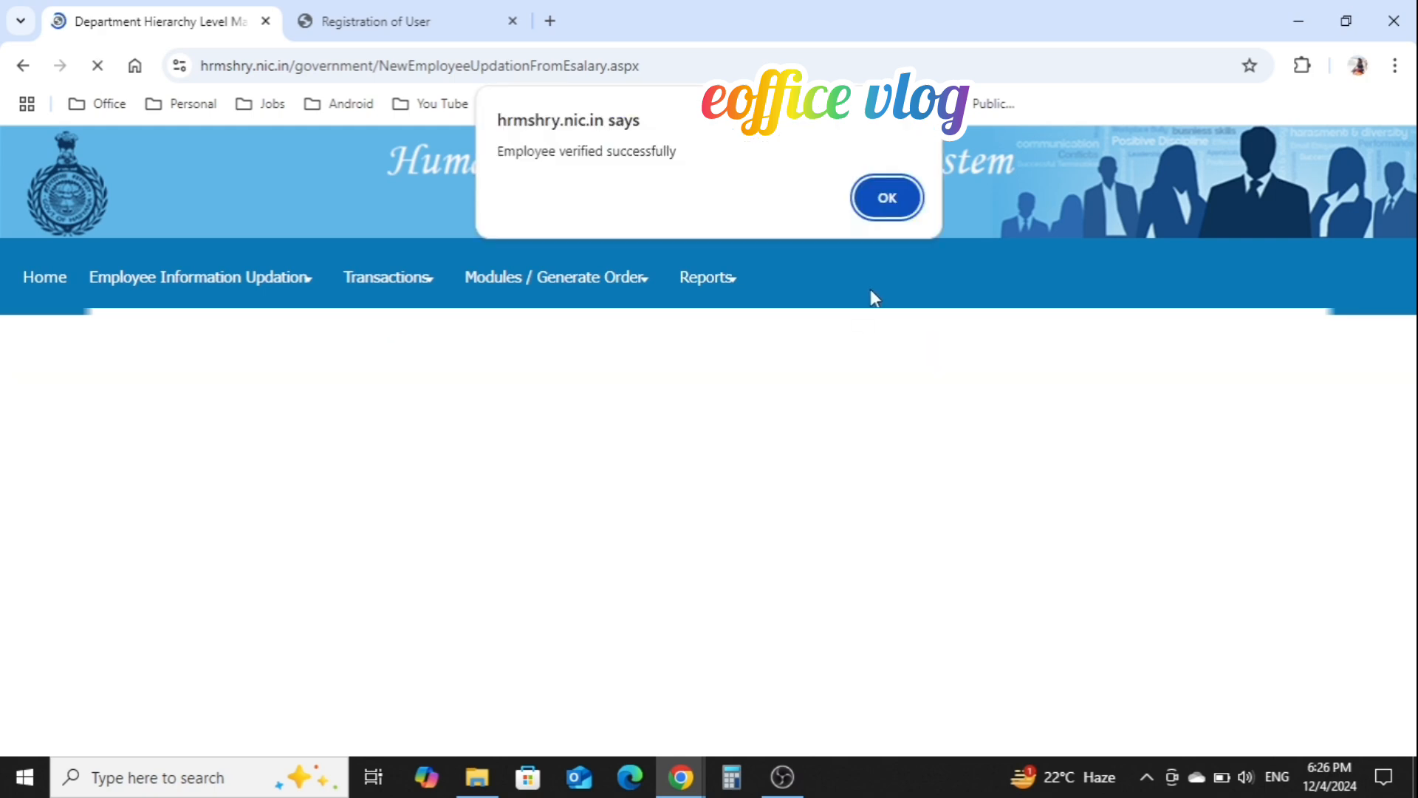
pyautogui.click(886, 196)
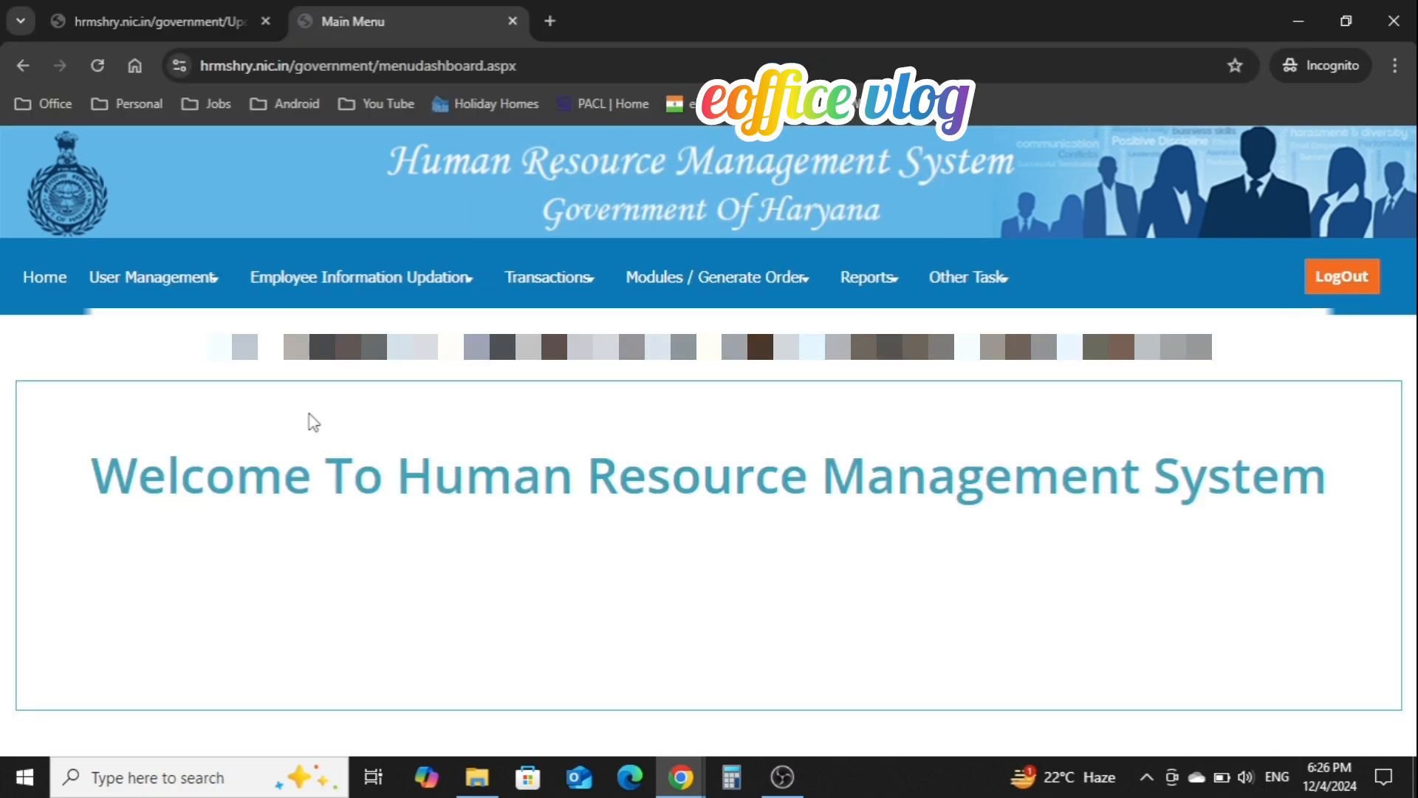
# - Back in the checker login, open the Ready for Finalisation records under Employee Basic Information Updation and freeze the employee's record
pyautogui.moveTo(550, 275)
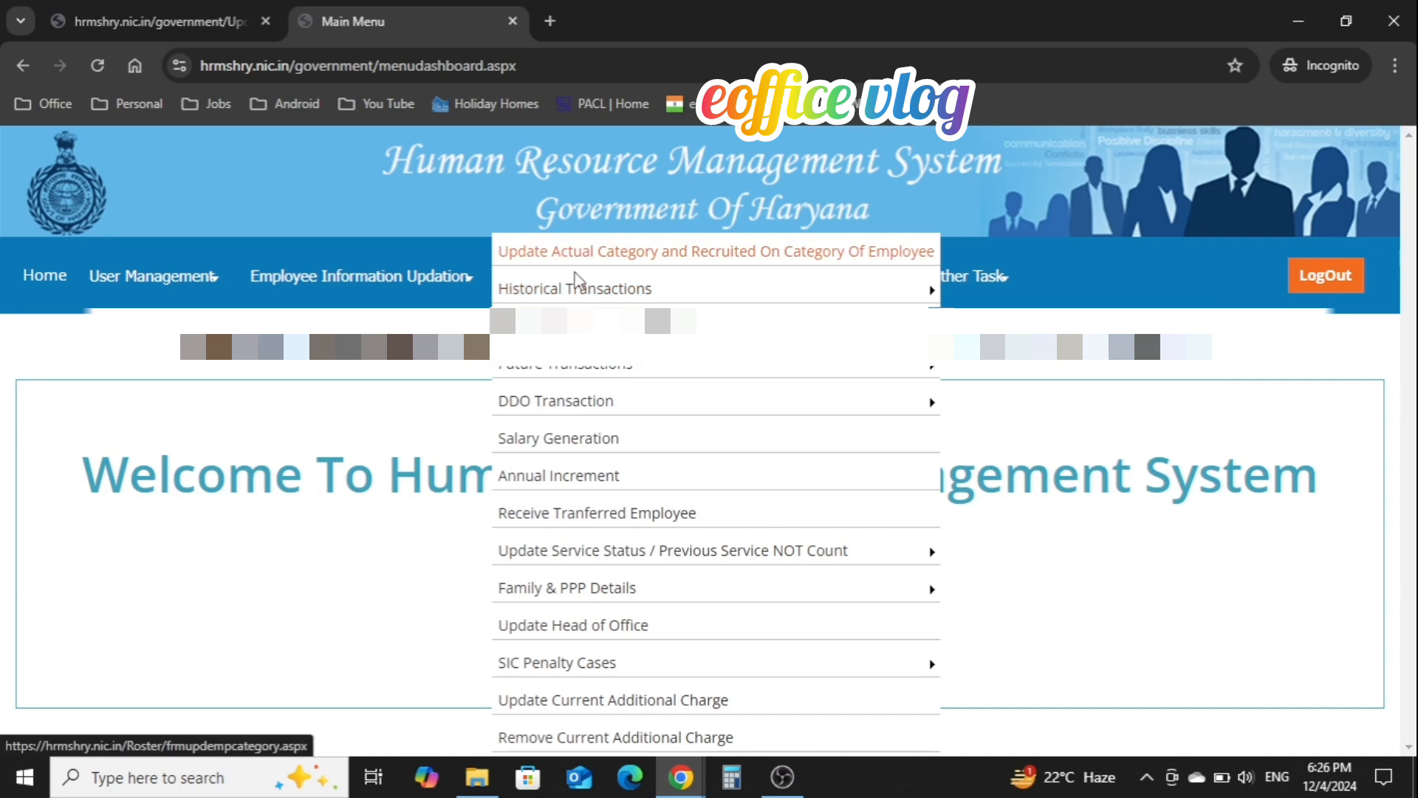
pyautogui.moveTo(611, 294)
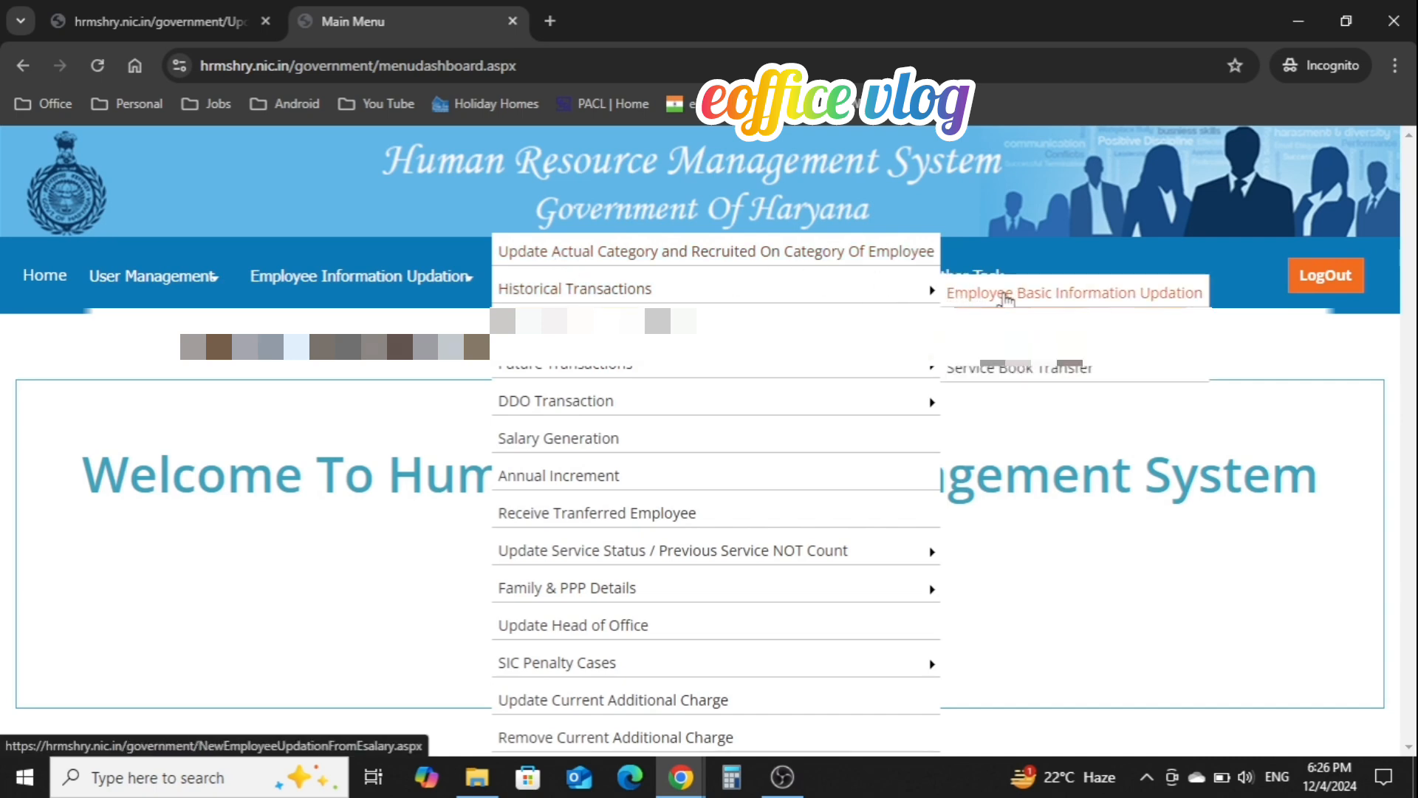
pyautogui.click(1006, 294)
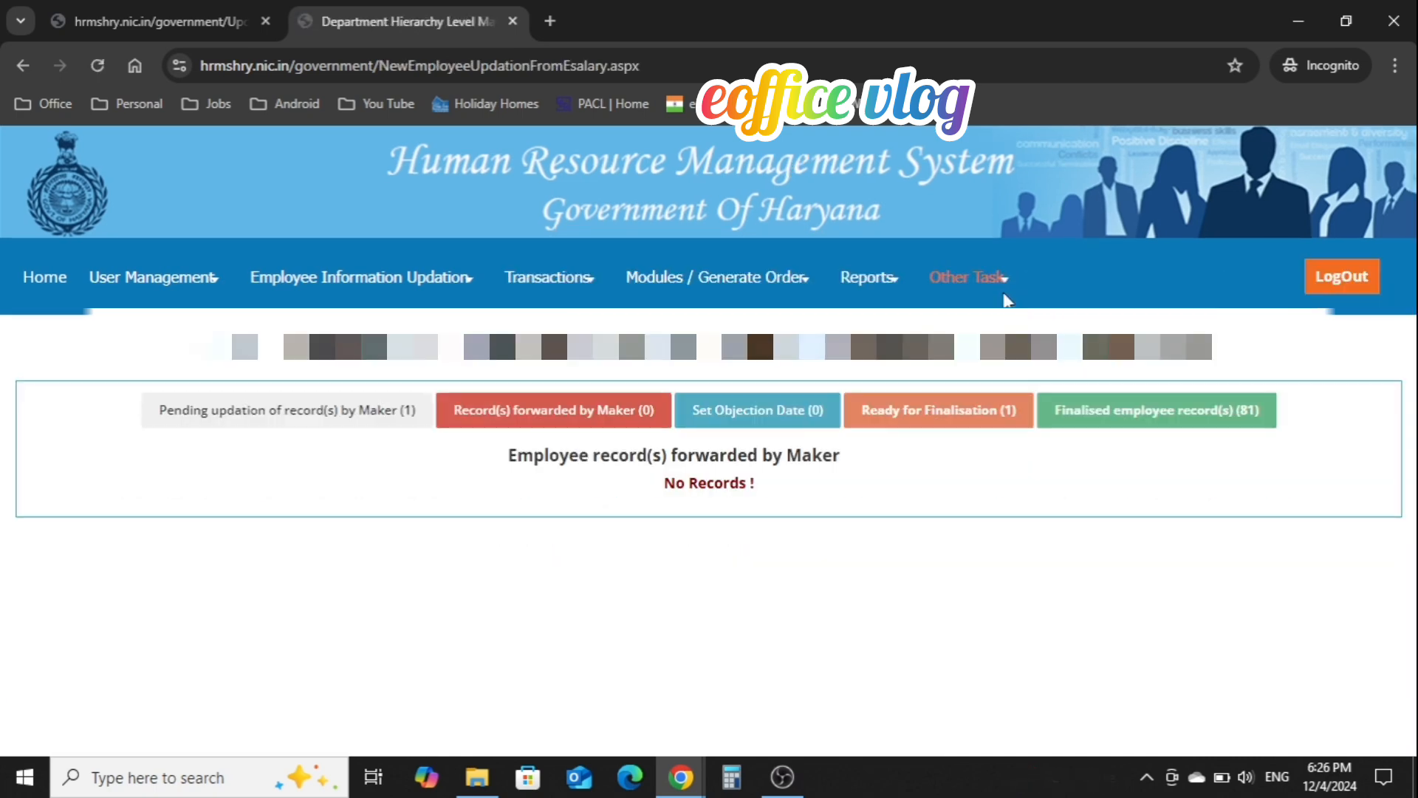
pyautogui.click(963, 424)
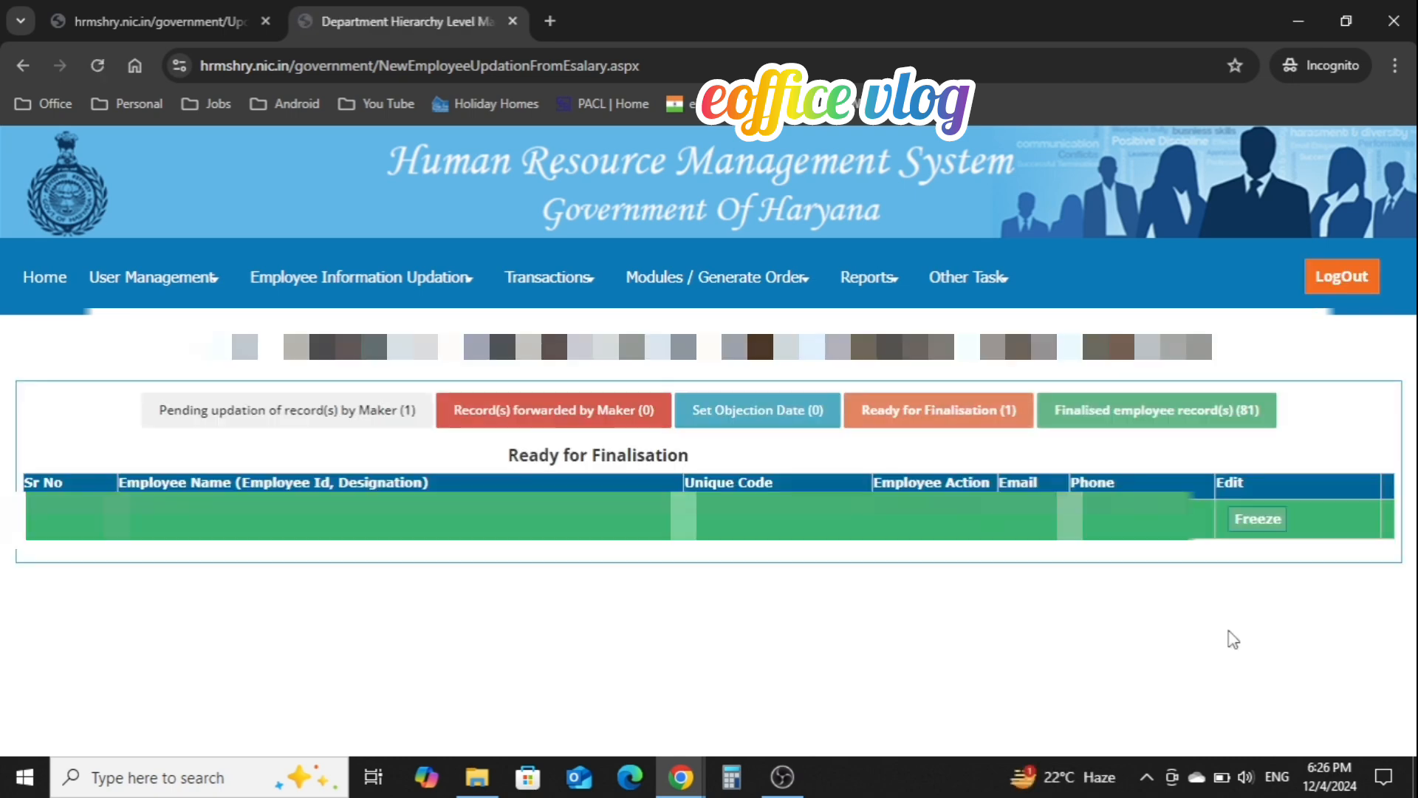
pyautogui.click(1257, 524)
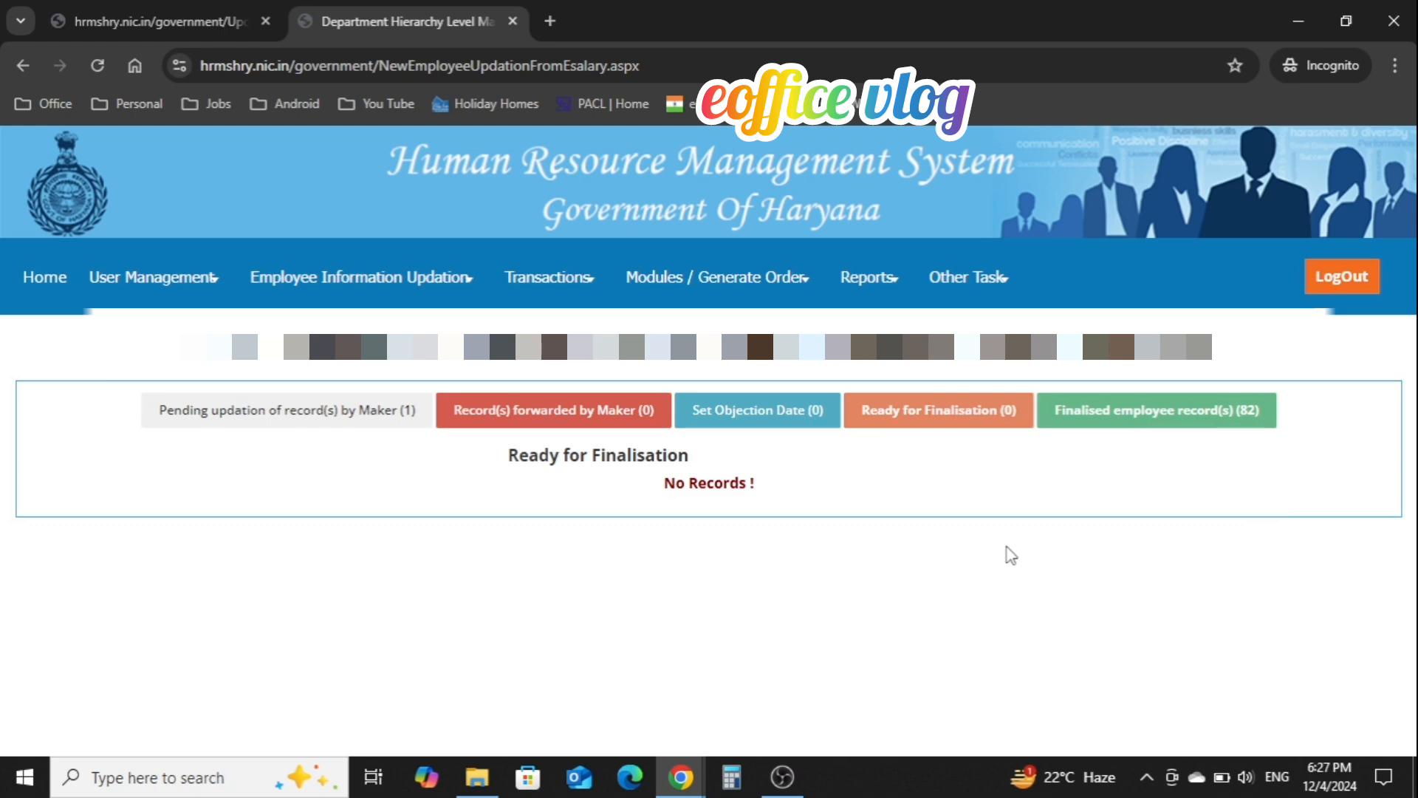
# - List pending Salary Generation records for October 2024, designation Clerk (Group C (Field)), 25 per page, and check the employee's basic pay and payscale
pyautogui.moveTo(546, 280)
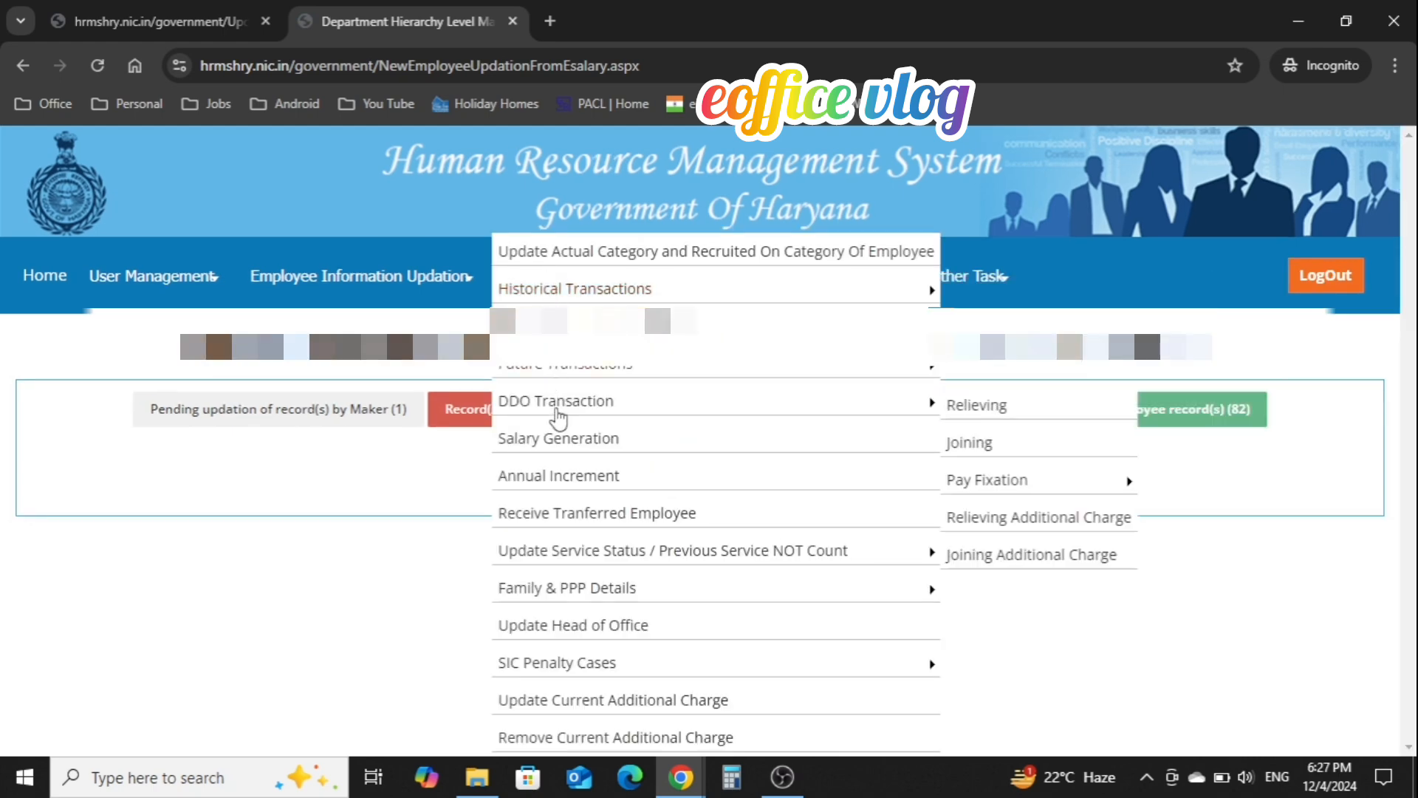
pyautogui.click(562, 443)
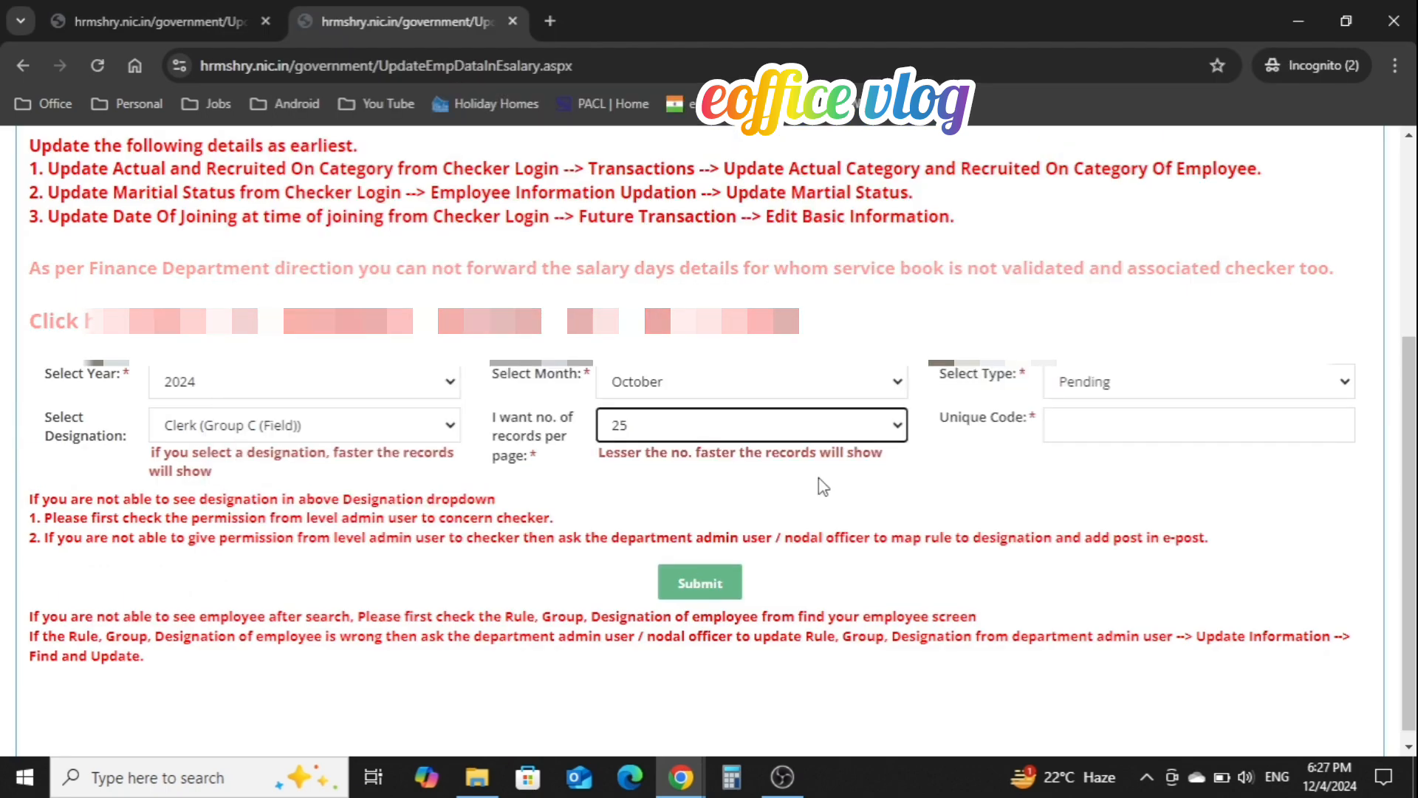
pyautogui.click(821, 476)
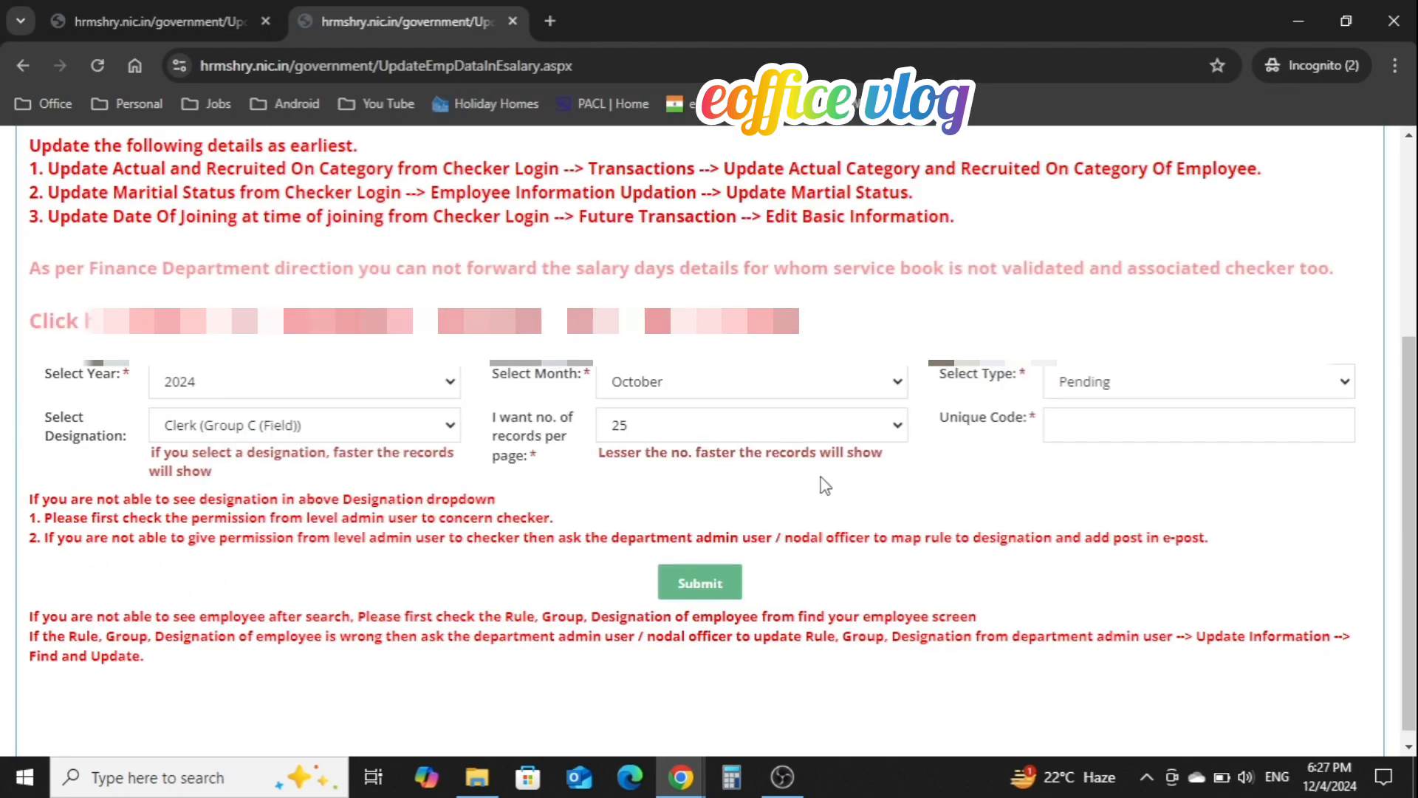
pyautogui.click(712, 583)
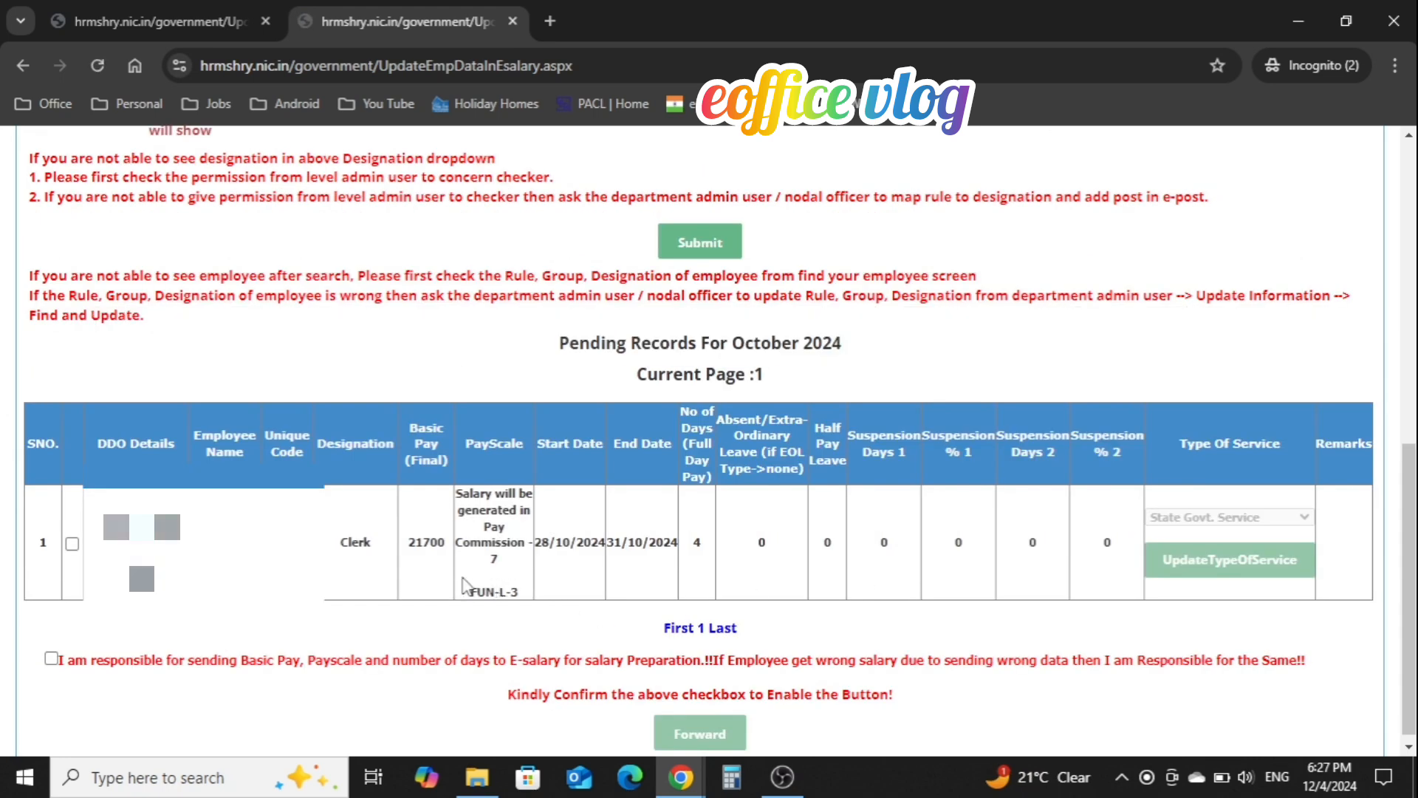
pyautogui.moveTo(408, 546); pyautogui.dragTo(527, 572)
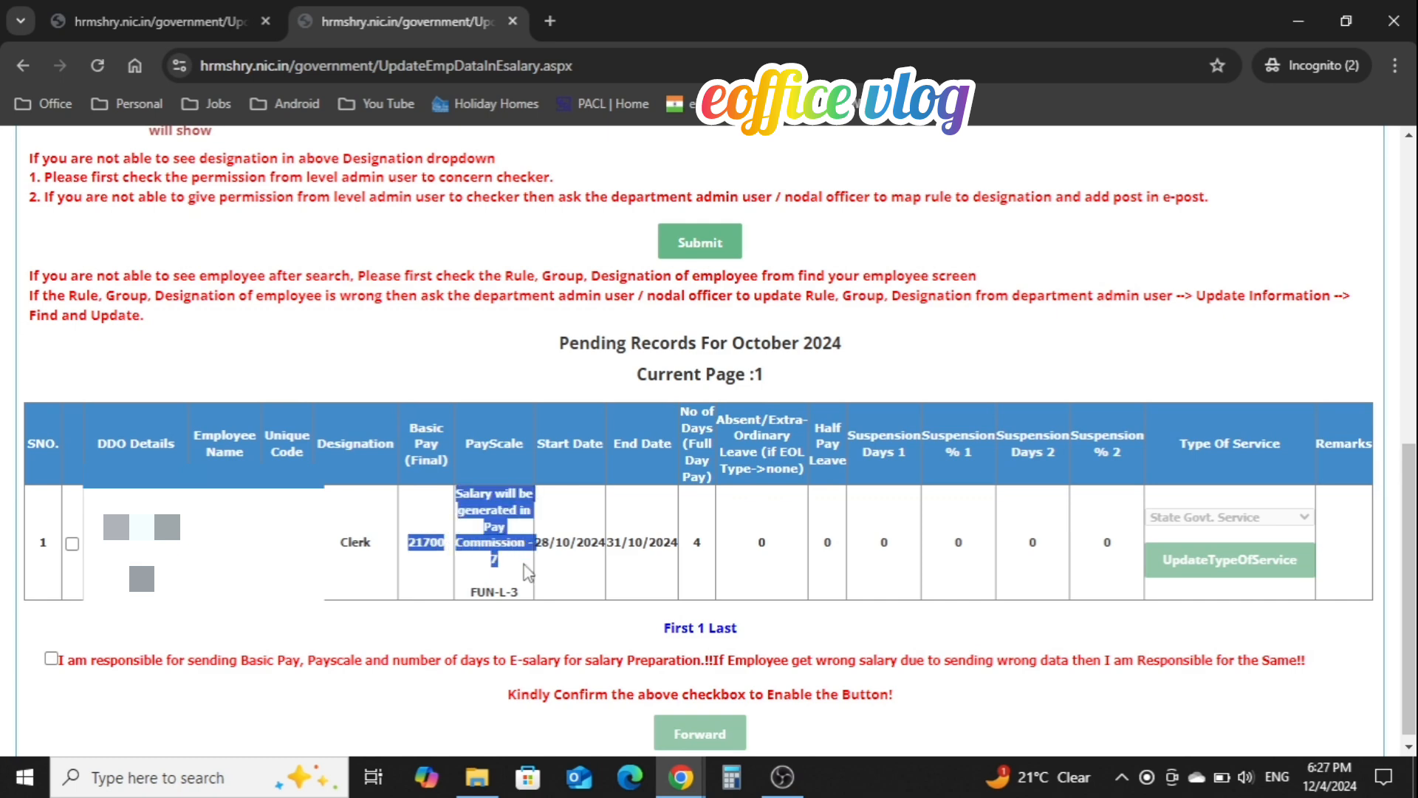
pyautogui.click(595, 580)
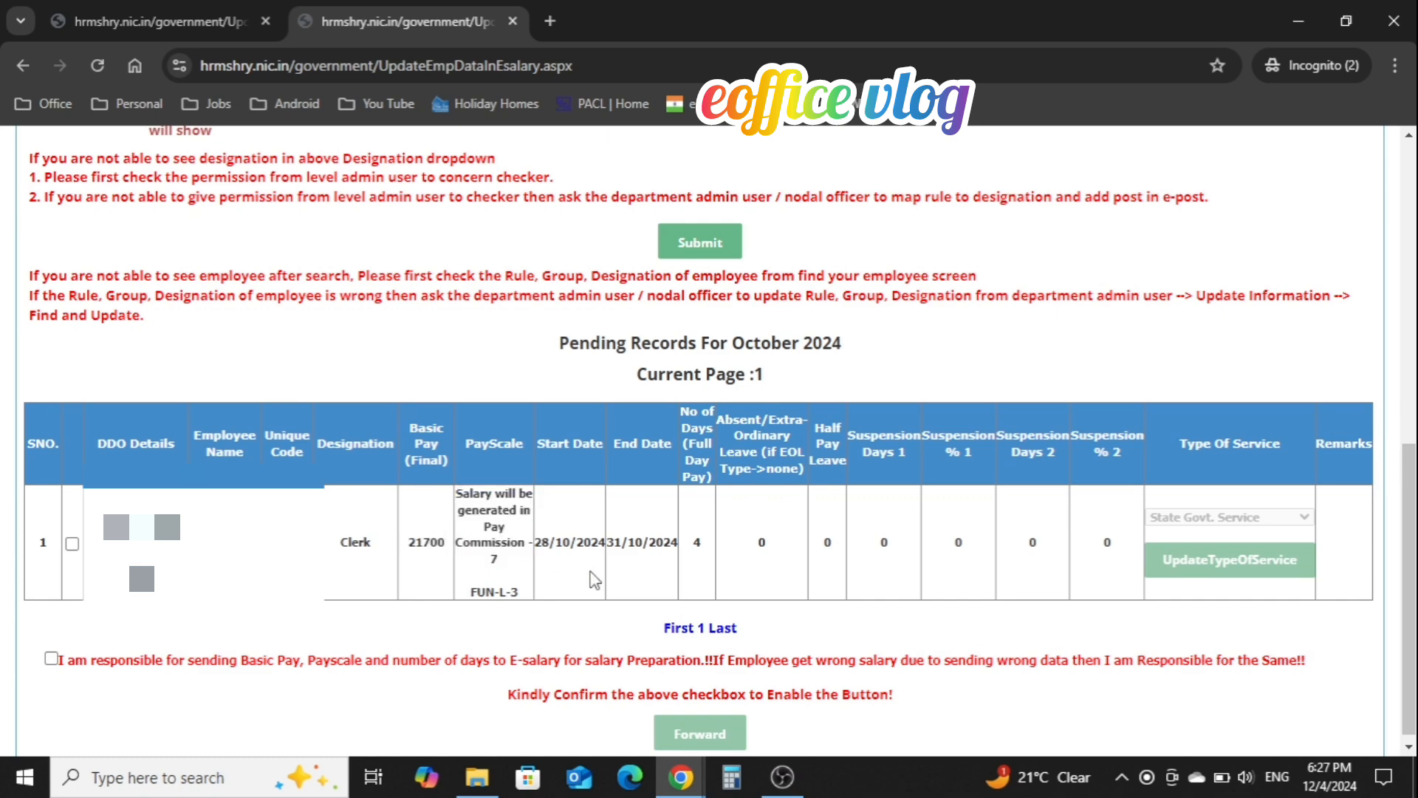